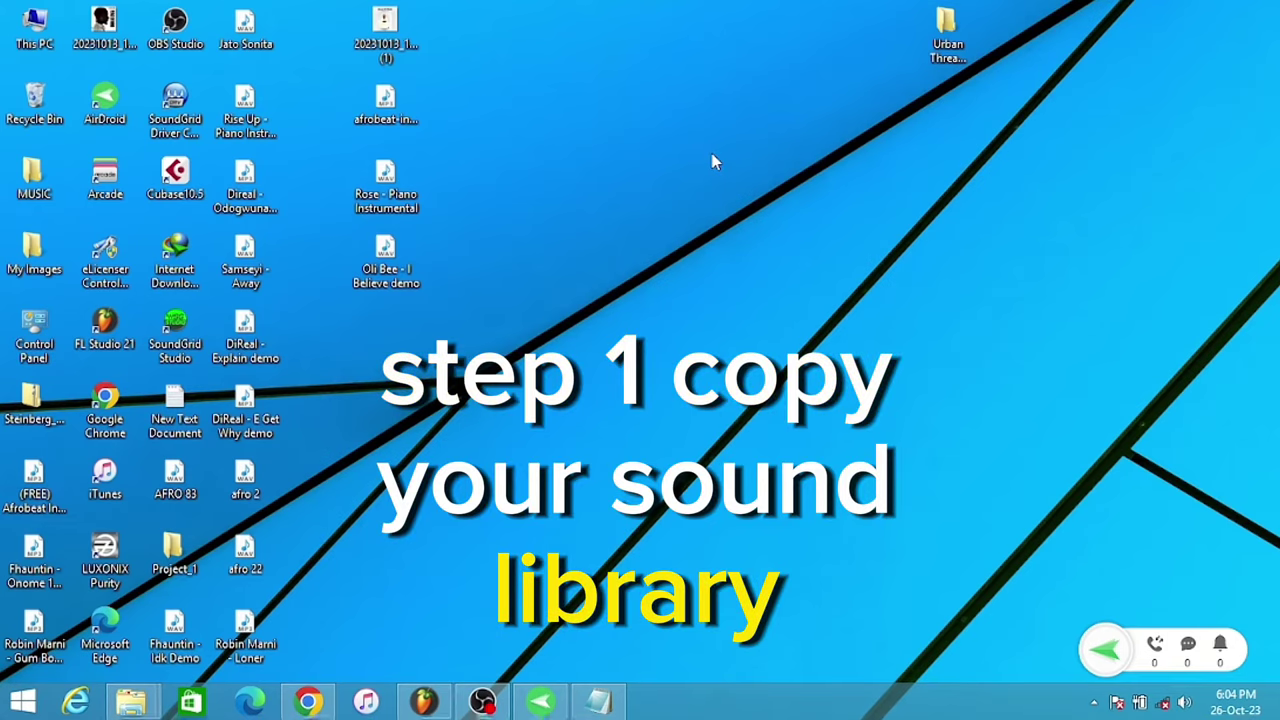
Step: Browse from This PC to C:\Users\Public\Public Documents\reFX\User Content\Tropical_House_4
double_click(30, 30)
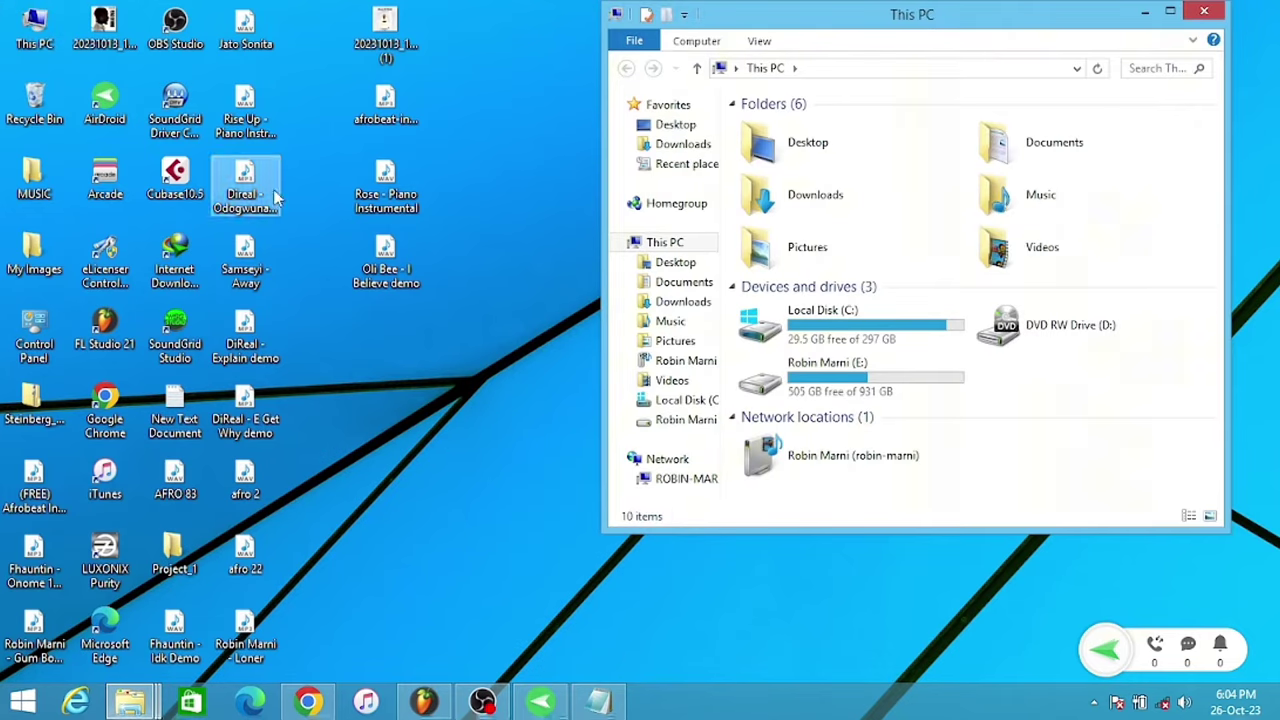
double_click(815, 330)
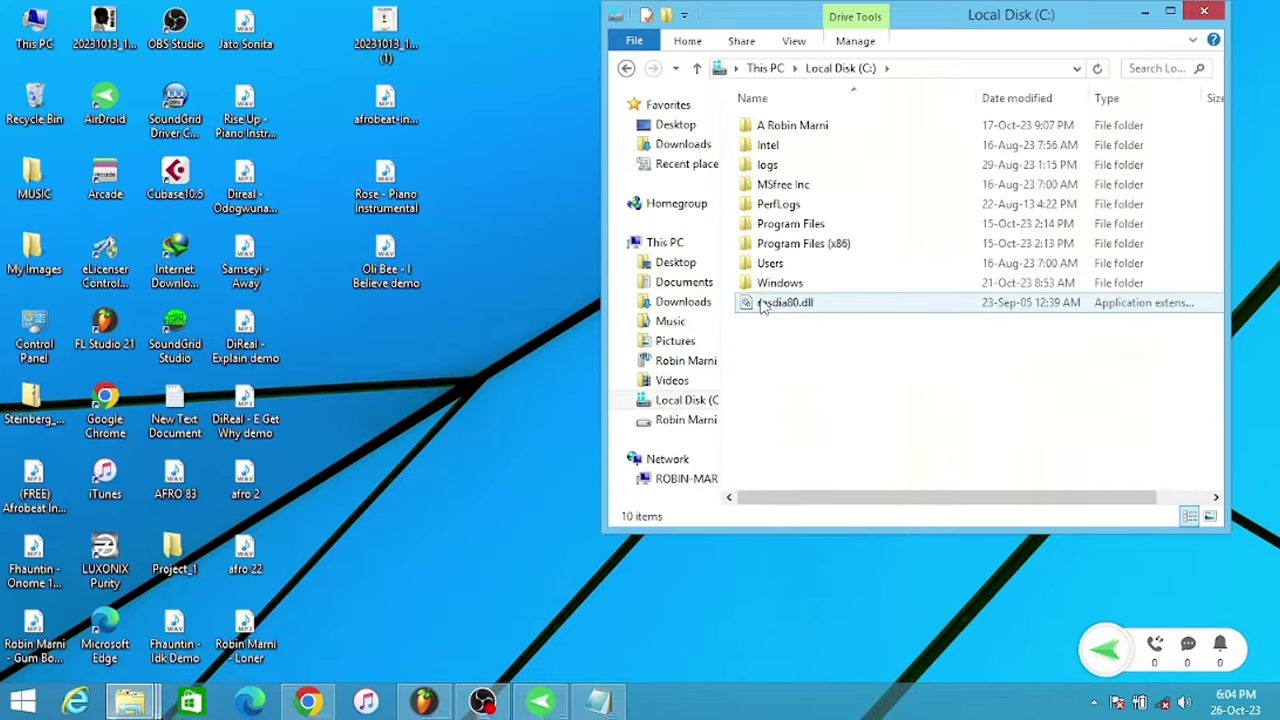
double_click(770, 263)
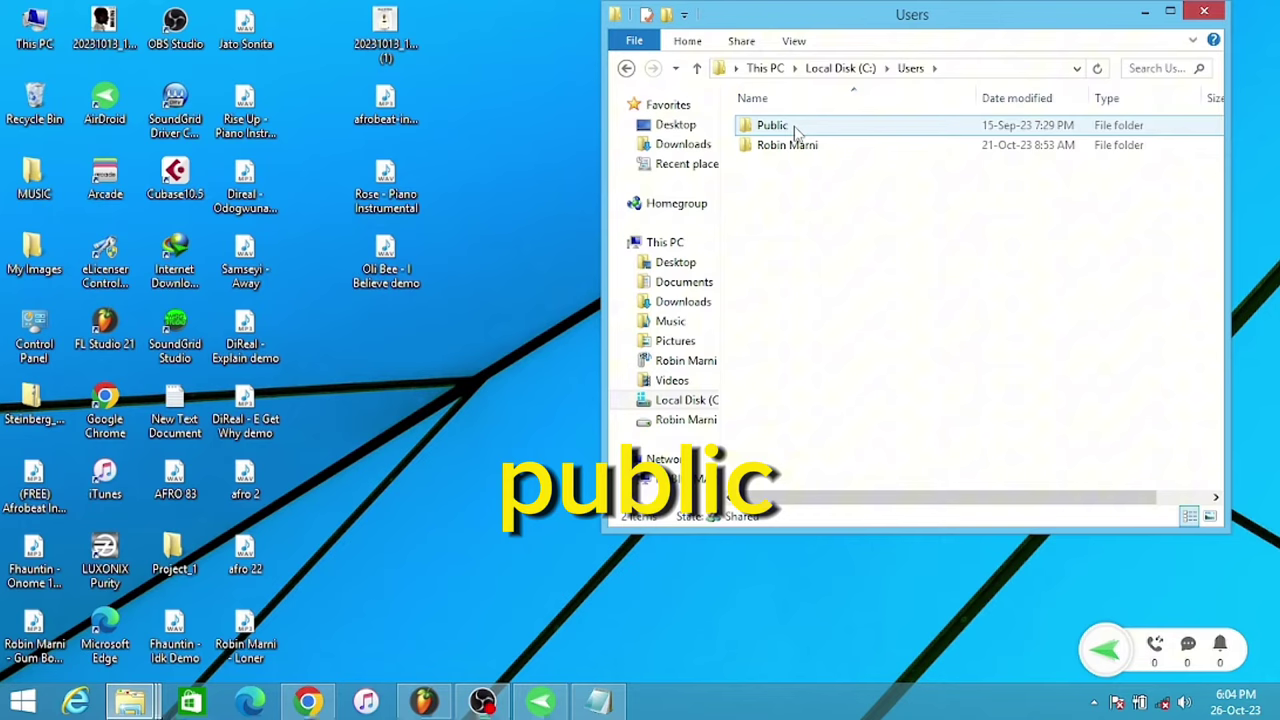
double_click(797, 133)
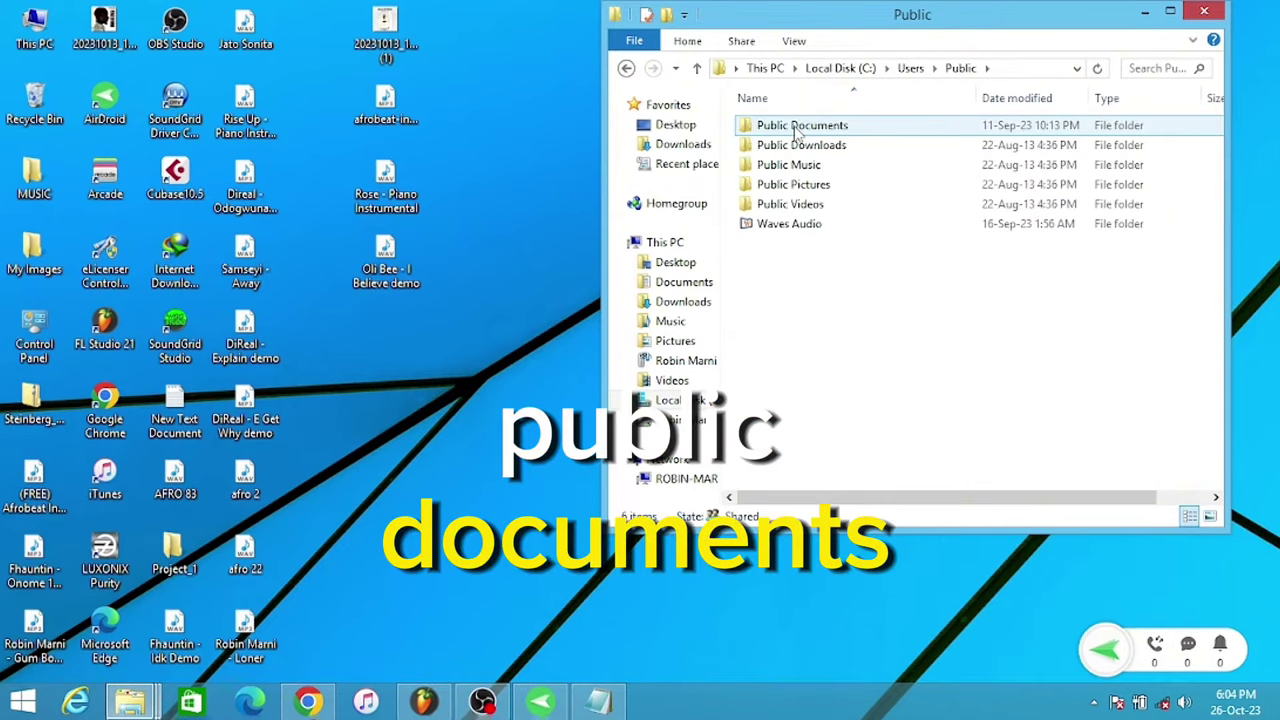
double_click(797, 128)
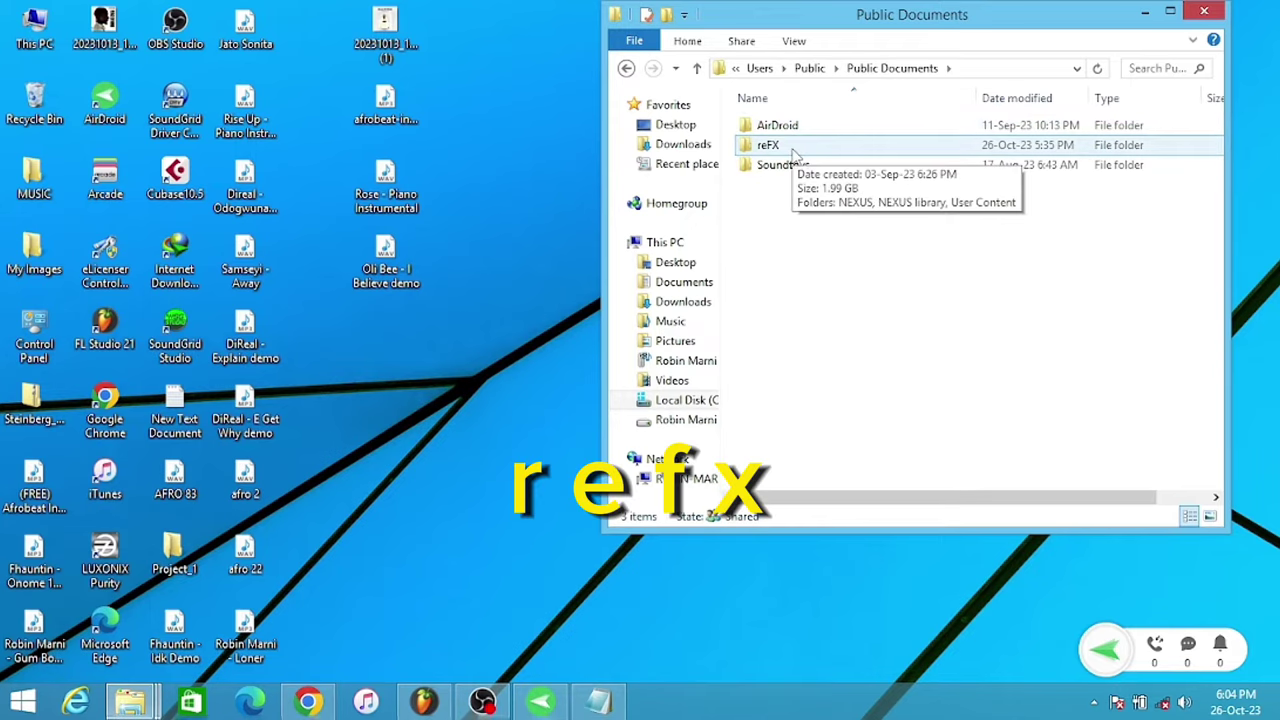
double_click(768, 145)
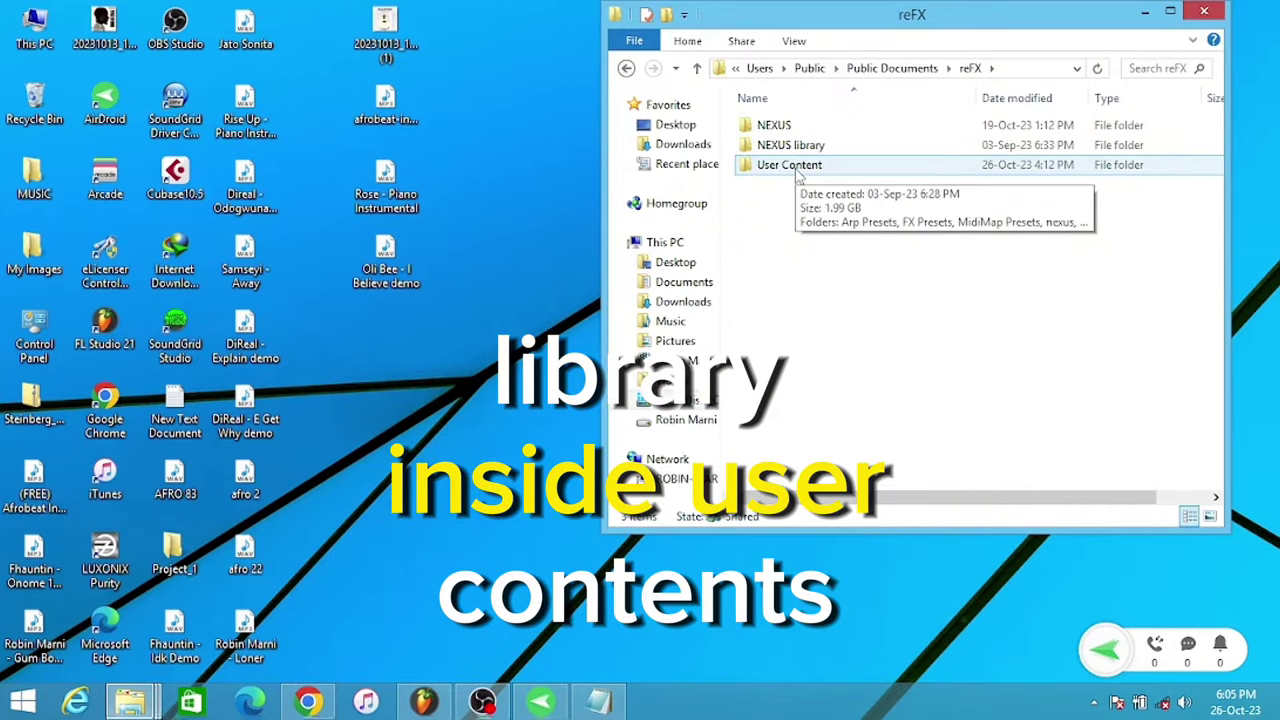
double_click(799, 170)
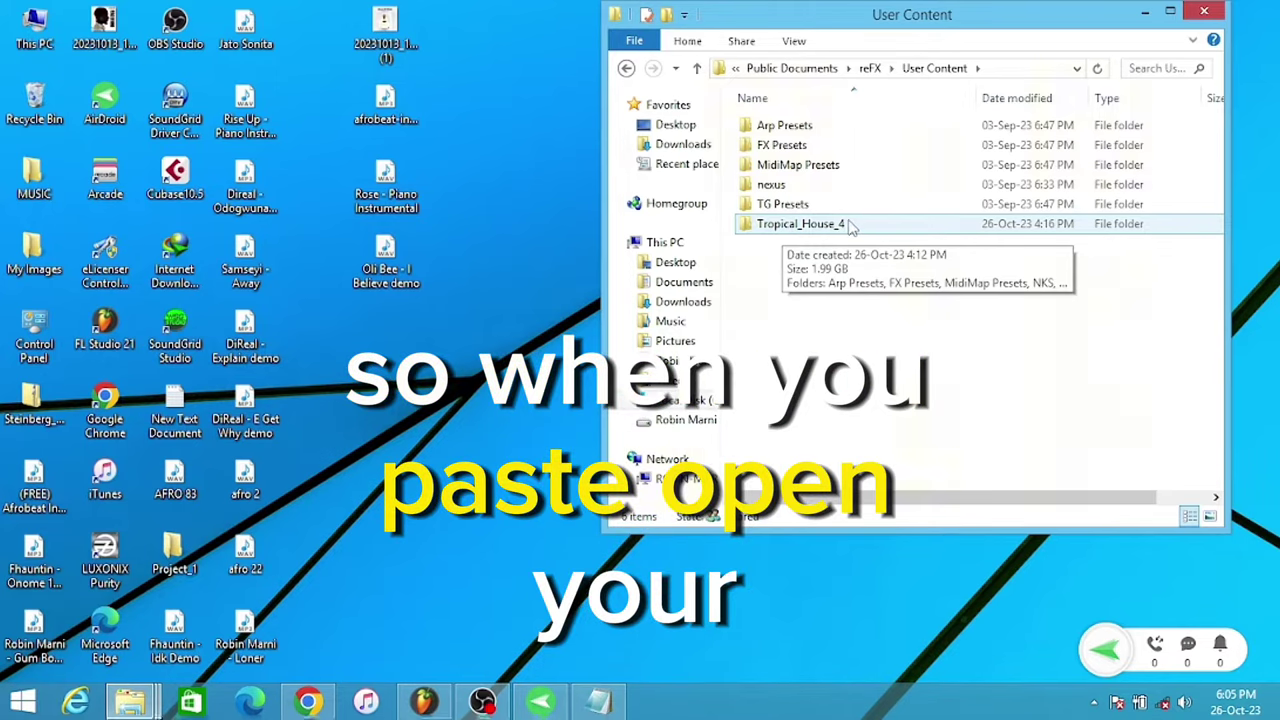
double_click(800, 224)
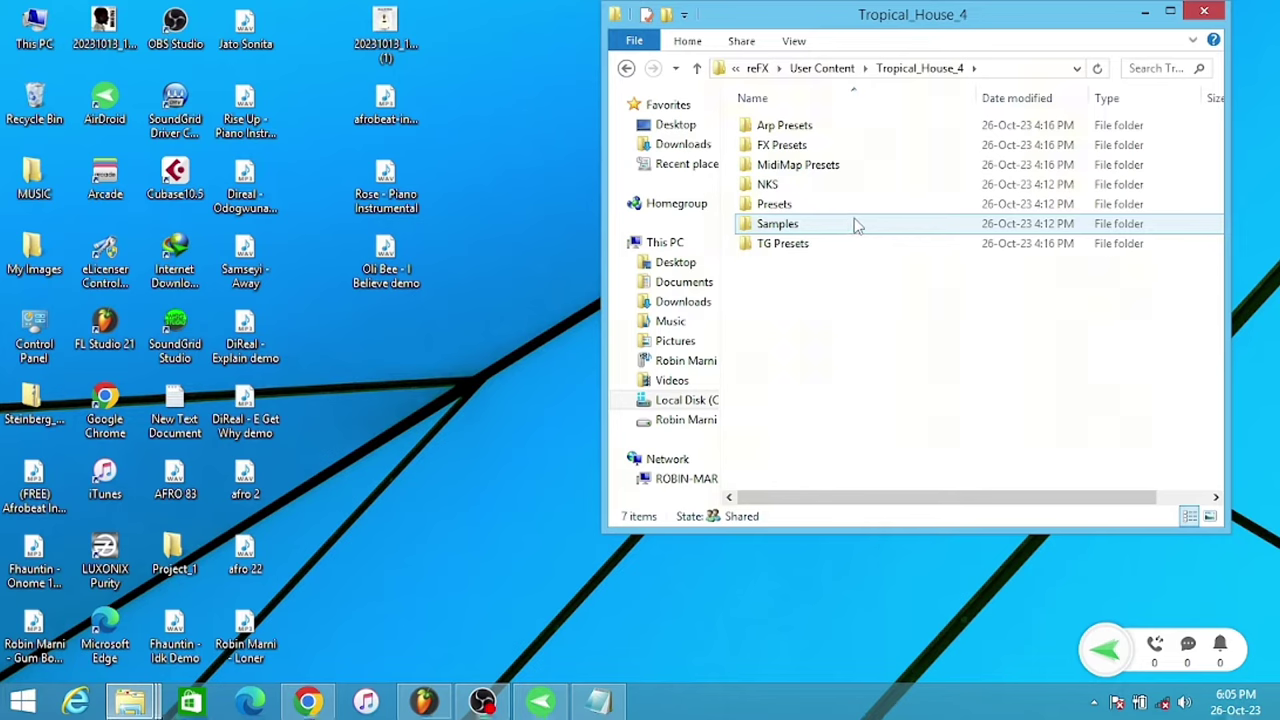
Step: Copy the Tropical_House_4 folder path from the address bar
left_click(999, 70)
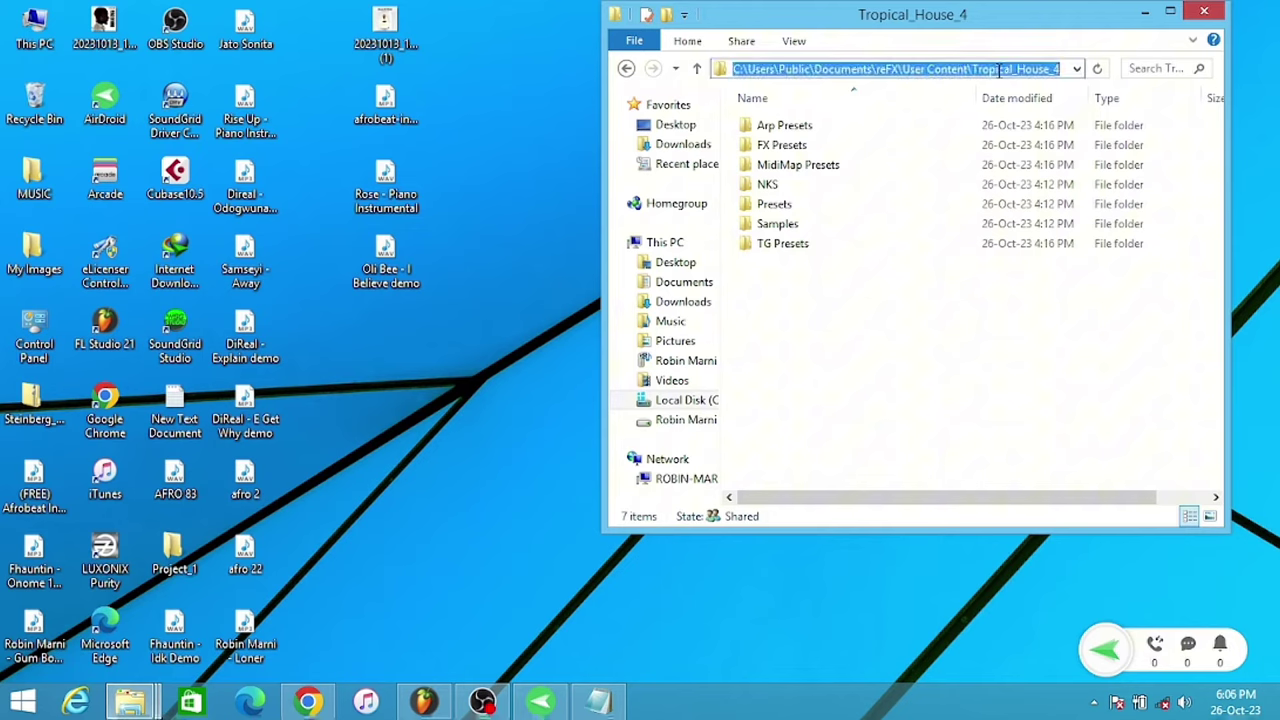
right_click(999, 70)
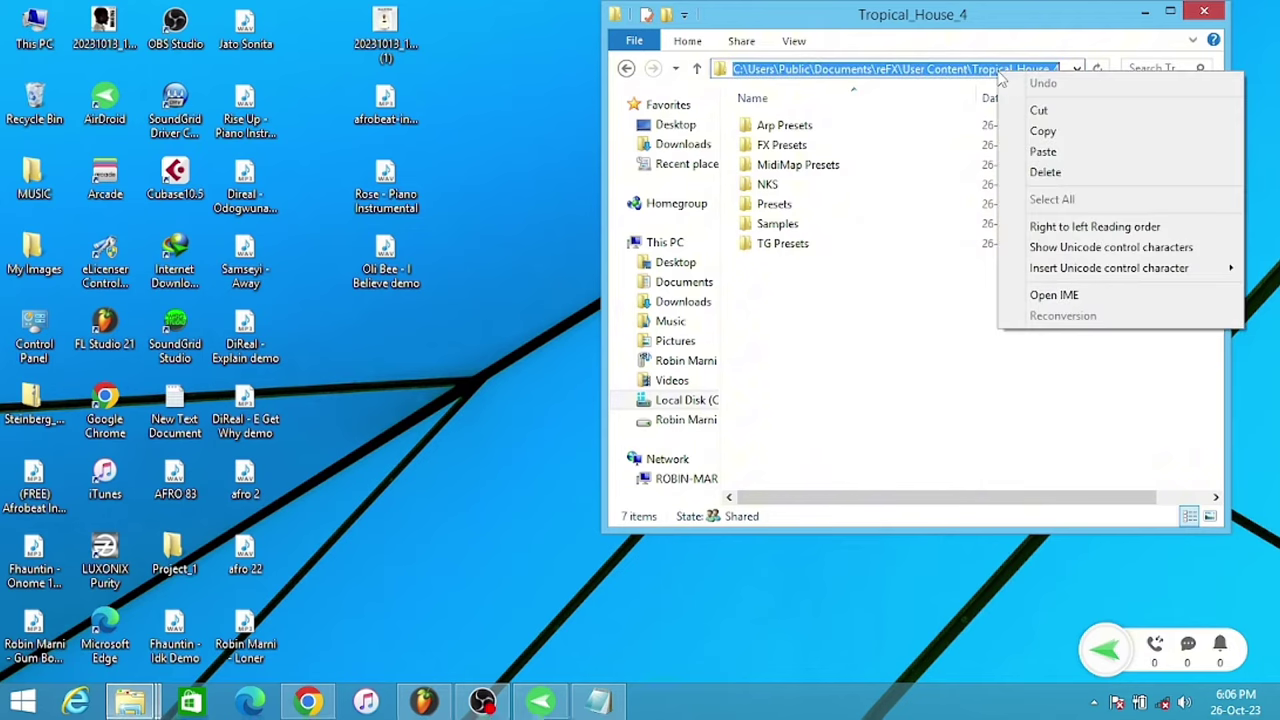
left_click(1039, 137)
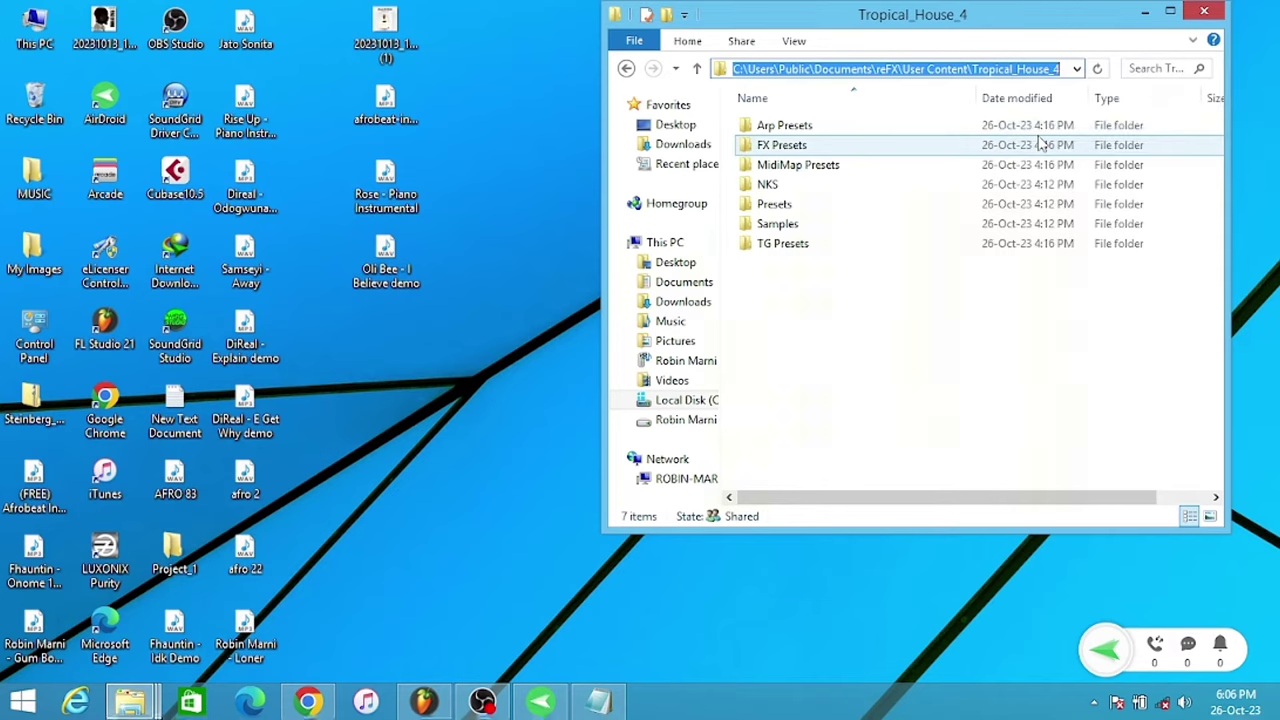
Step: Go up to the reFX folder, open NEXUS and select the settings file
left_click(695, 70)
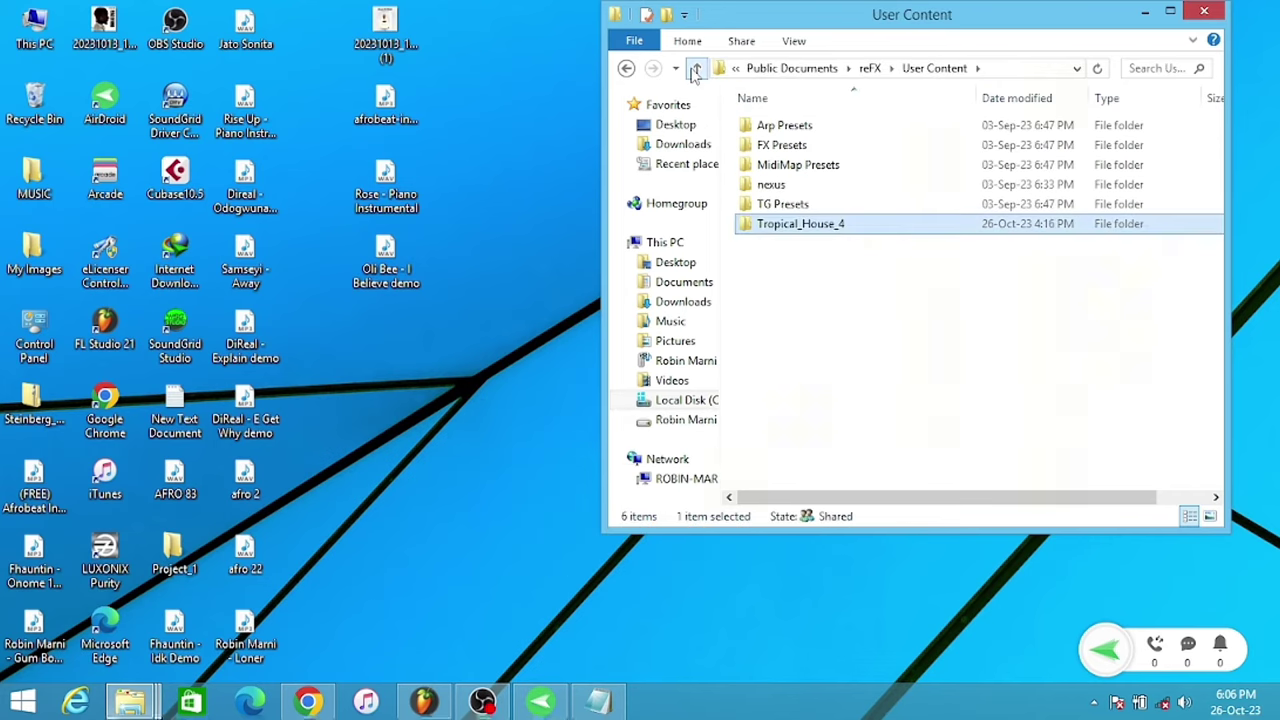
left_click(695, 70)
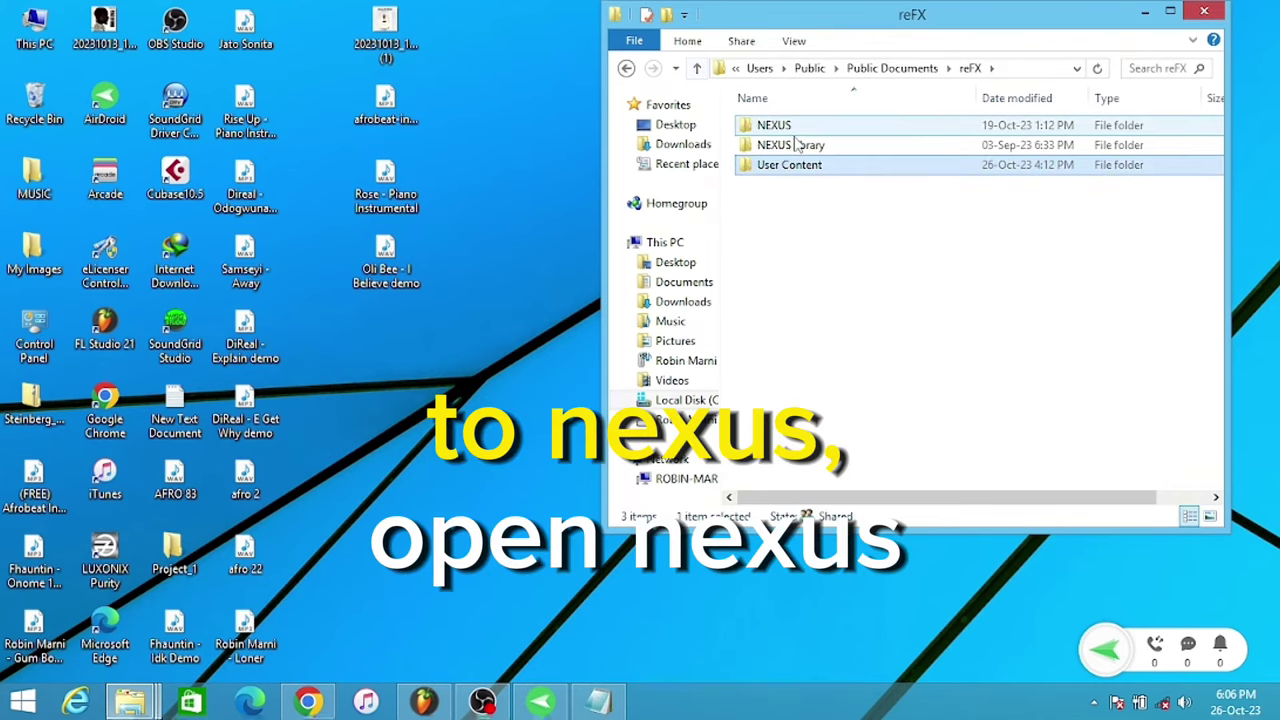
mouse_move(774, 125)
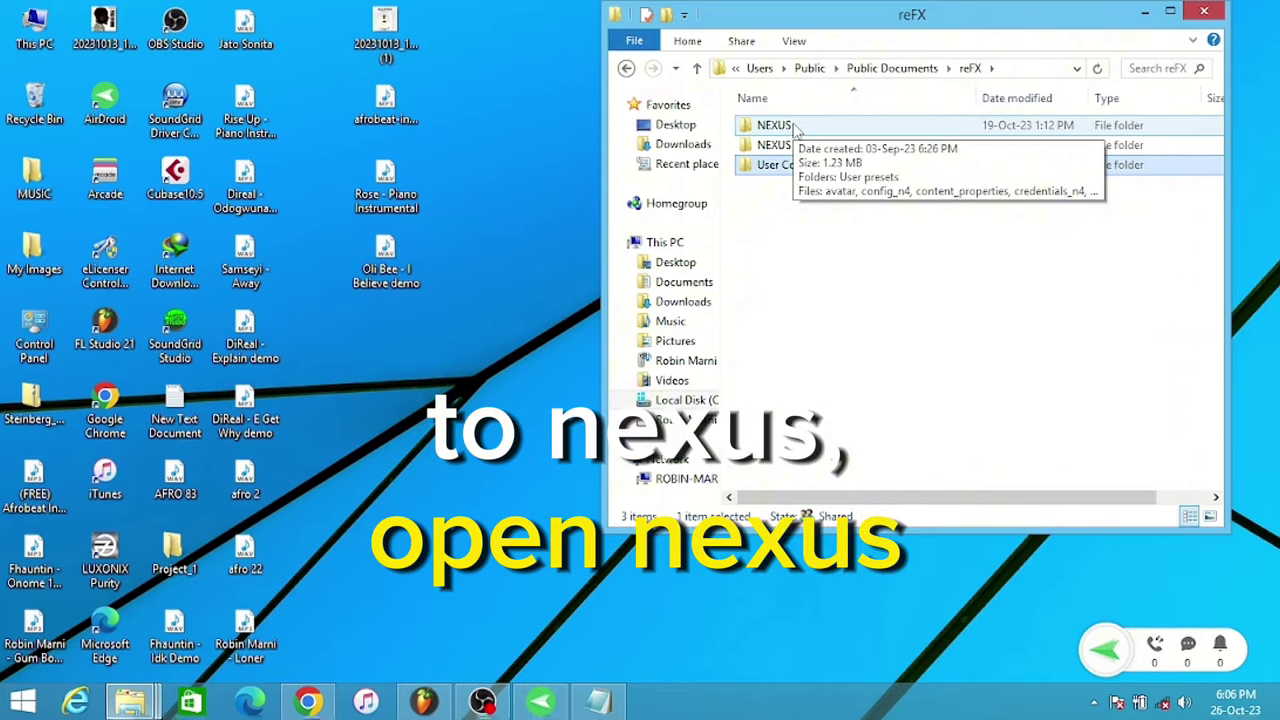
double_click(775, 125)
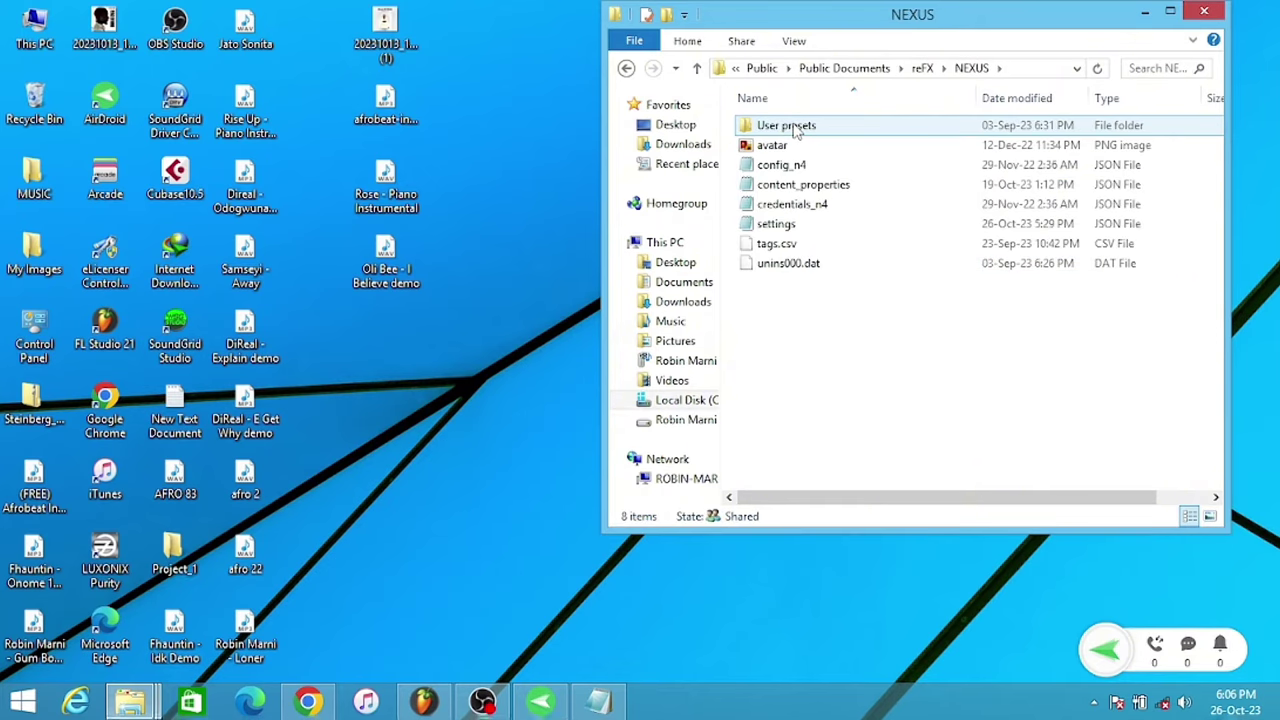
left_click(778, 226)
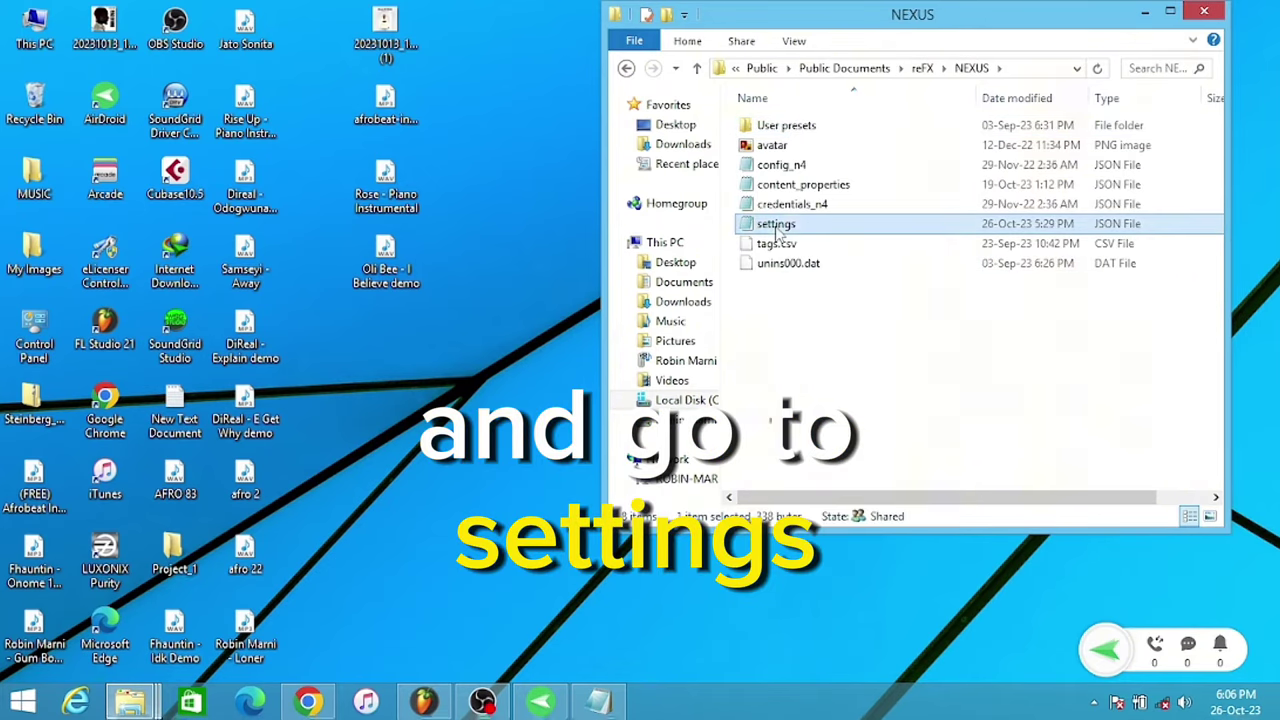
Step: Open the settings file in Notepad and paste the Tropical_House_4 path as the library_folder value
double_click(778, 226)
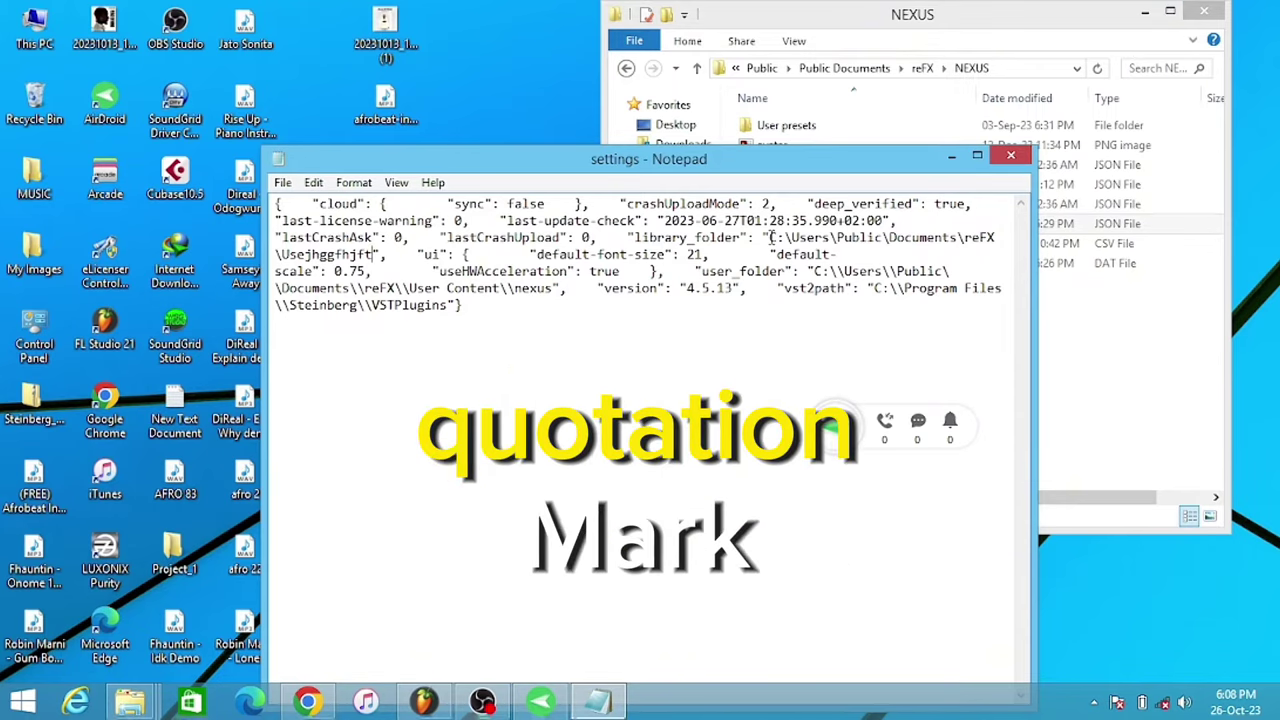
mouse_move(770, 237)
left_mouse_down()
mouse_move(740, 254)
mouse_move(368, 257)
left_mouse_up()
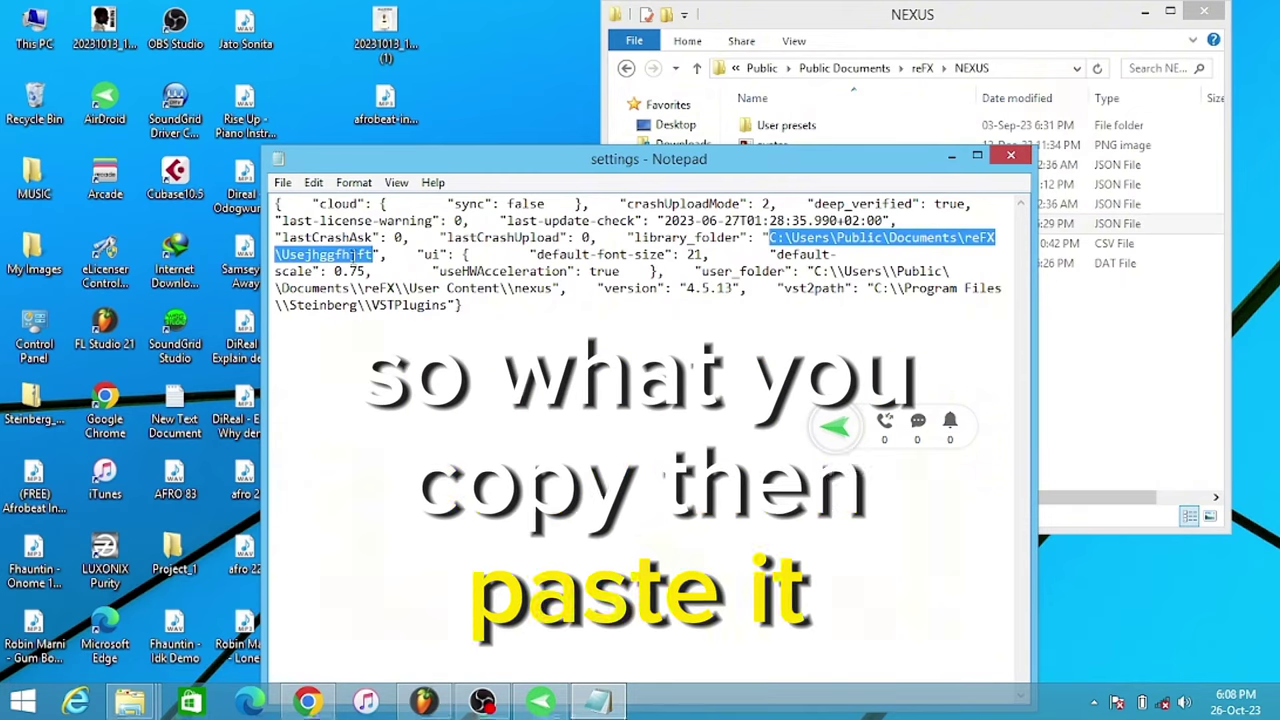
right_click(354, 262)
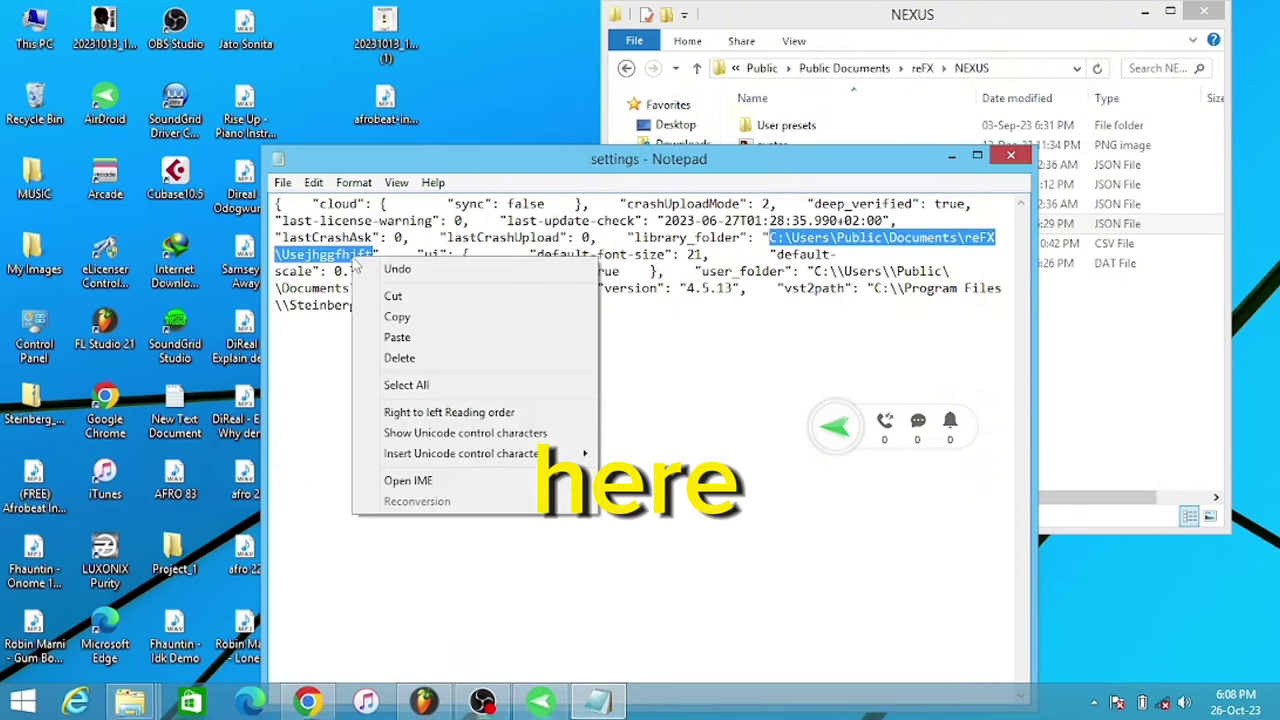
left_click(395, 337)
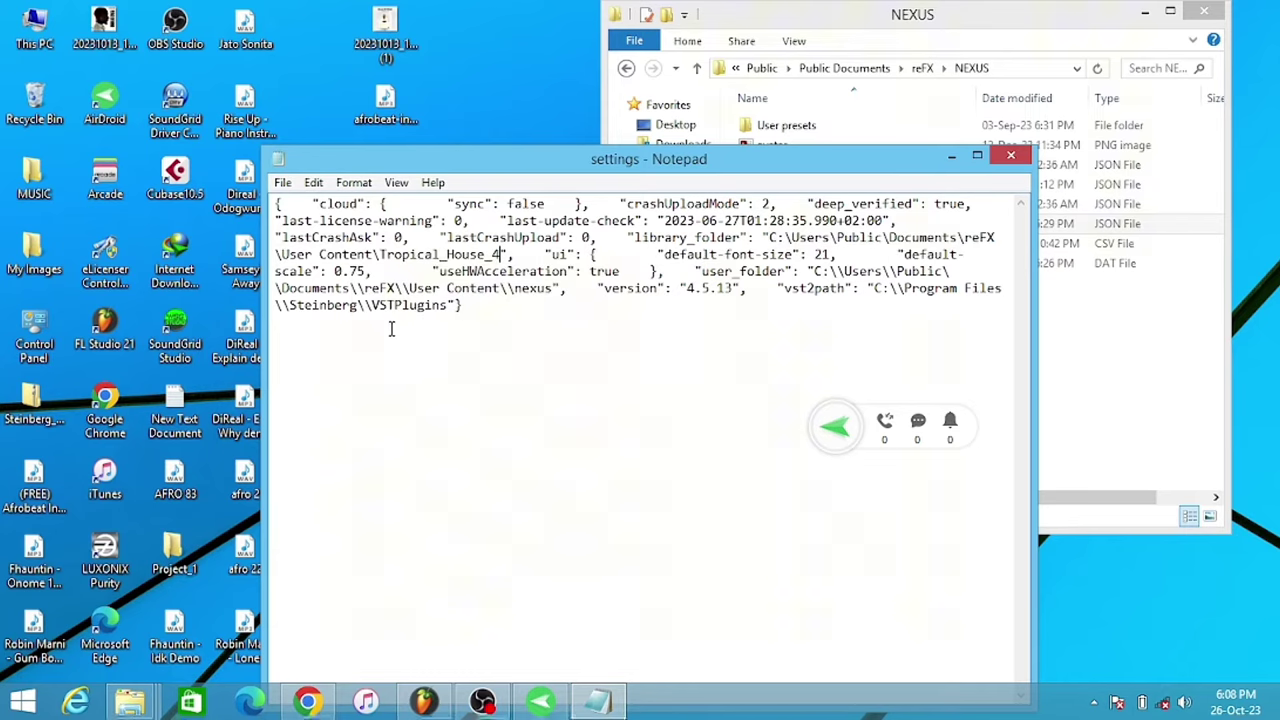
left_click(791, 237)
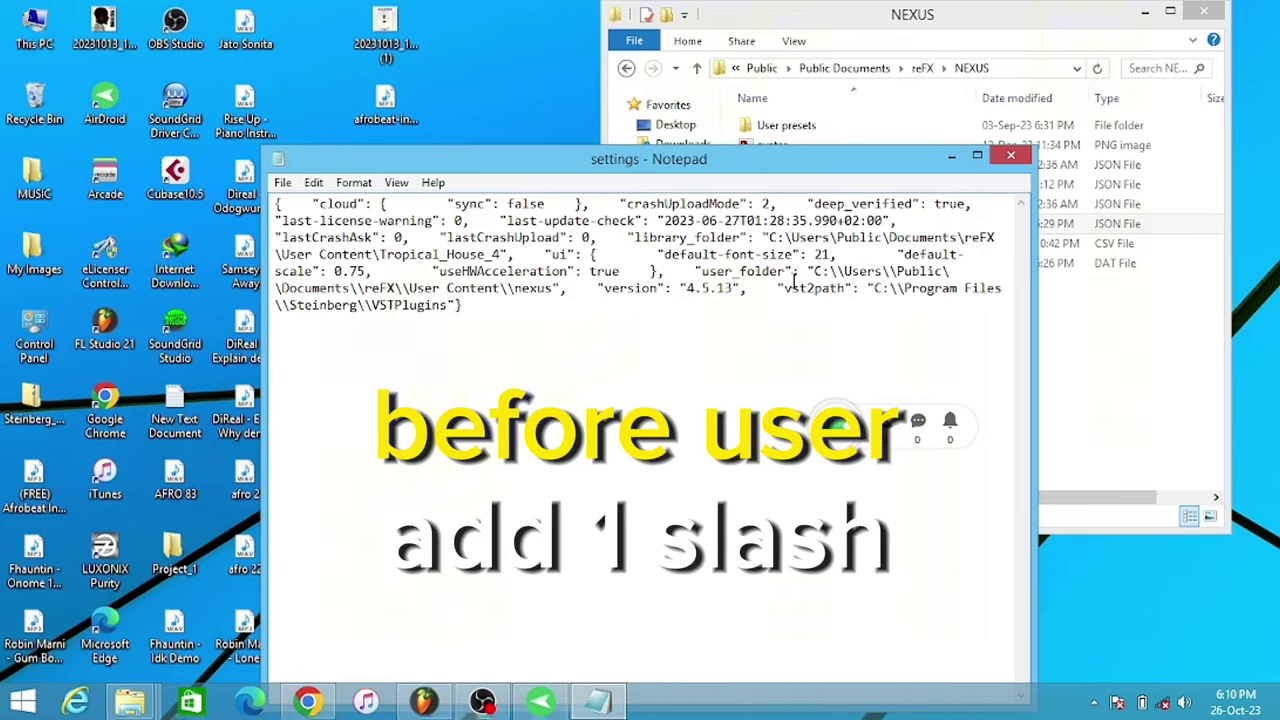
Step: Double every backslash separator in the library_folder path, including around reFX and User Content
type("\\")
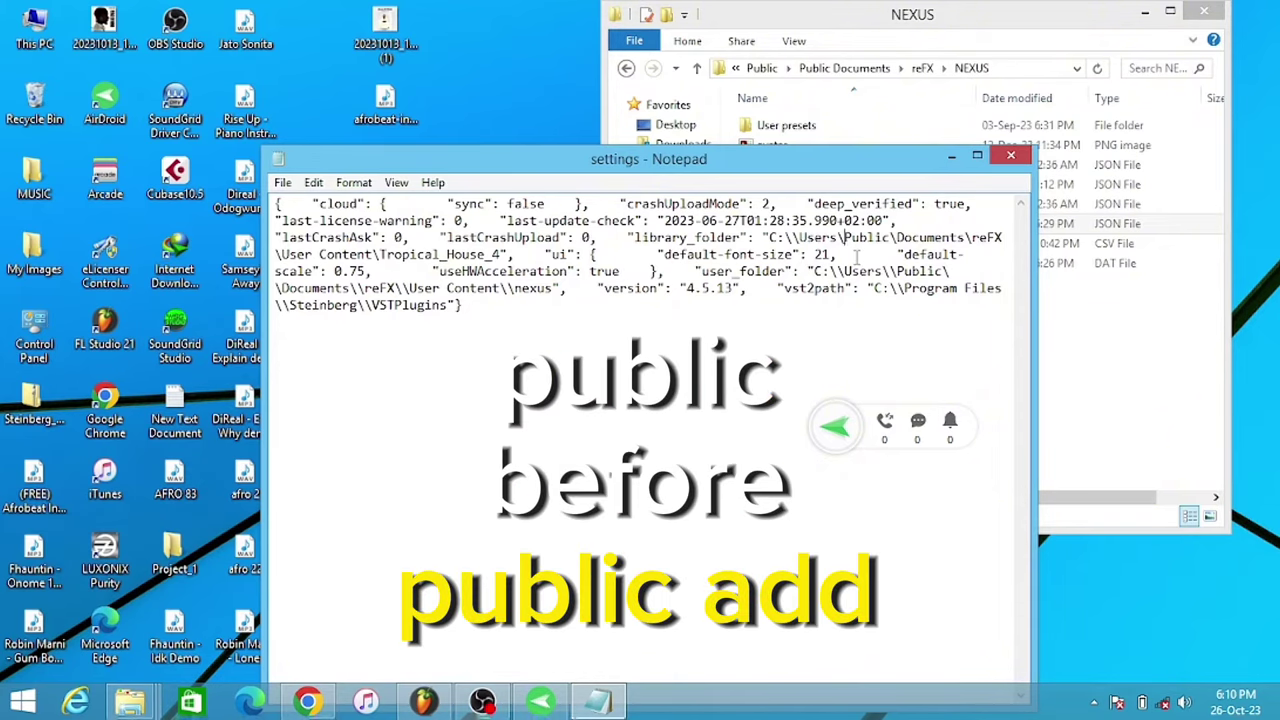
type("\\")
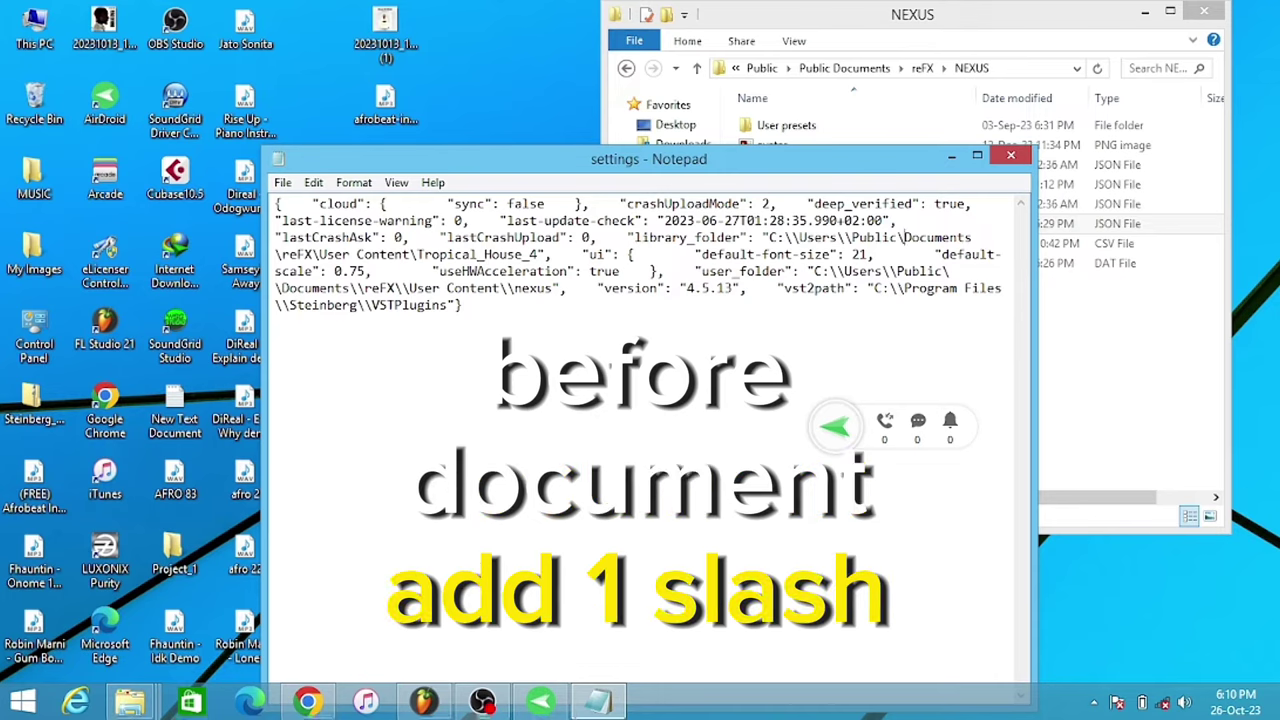
type("\\")
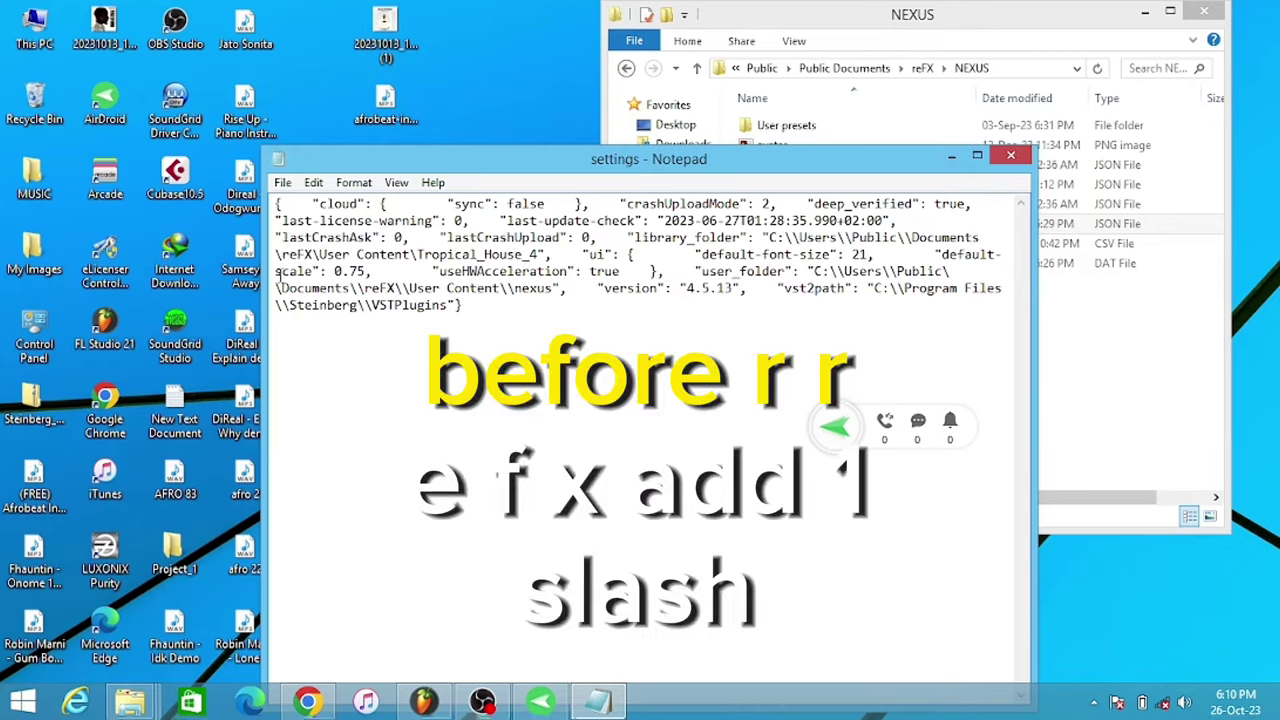
left_click(279, 255)
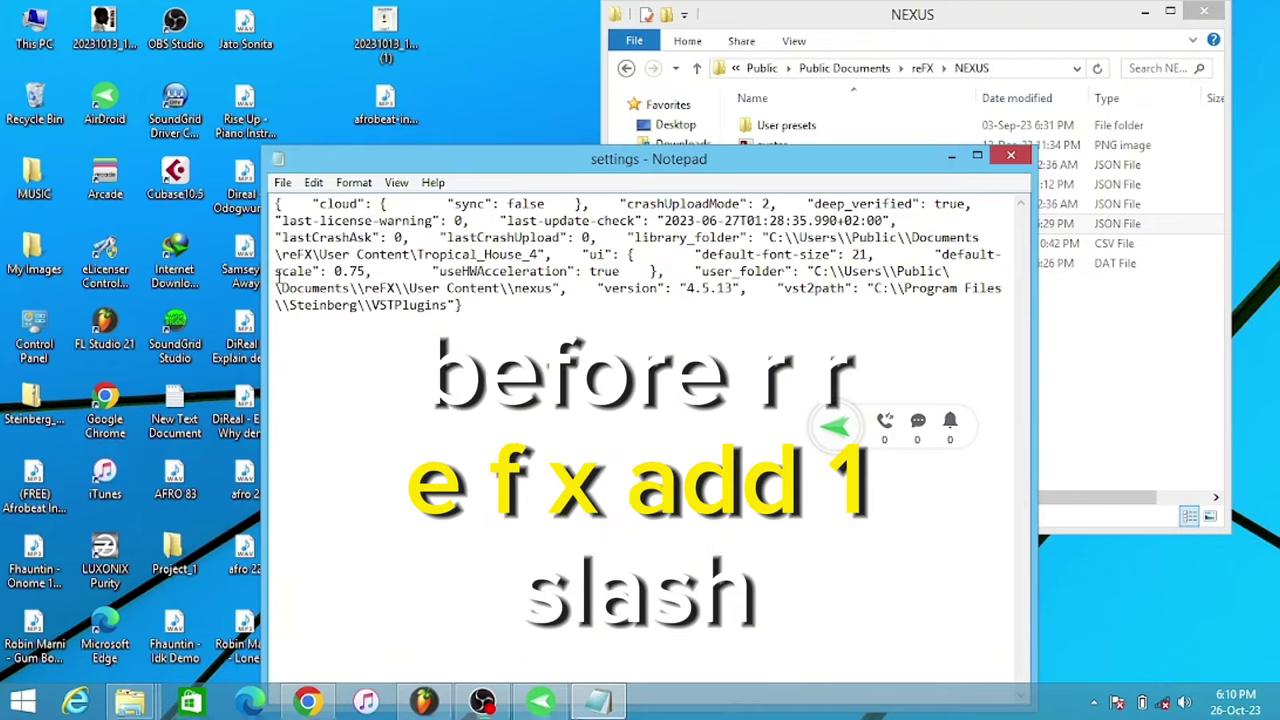
type("\\")
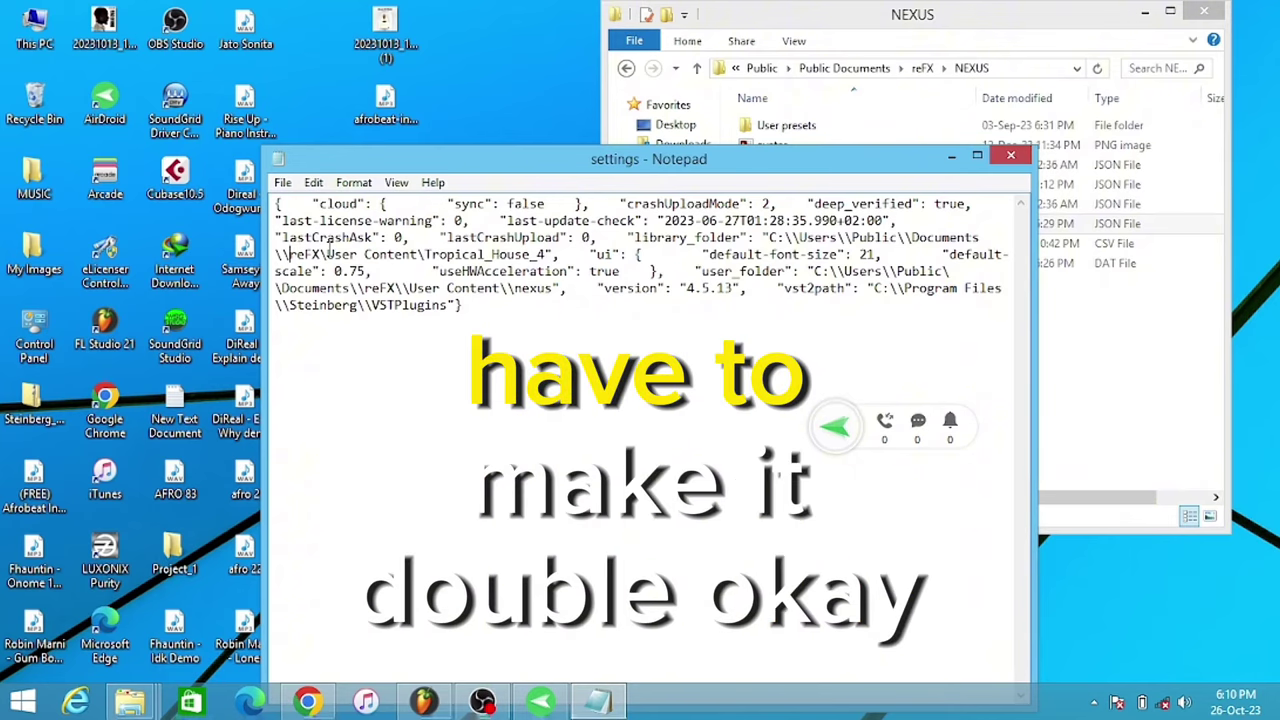
type("\\")
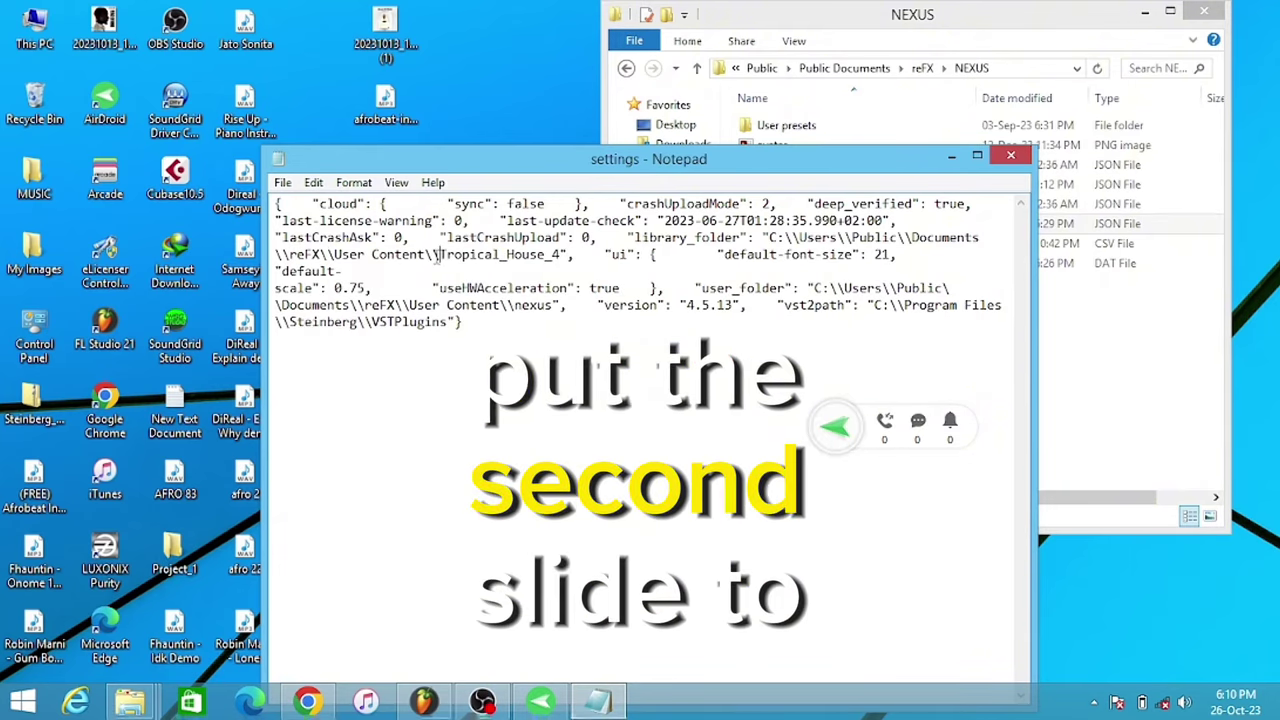
left_click(431, 255)
type("\\")
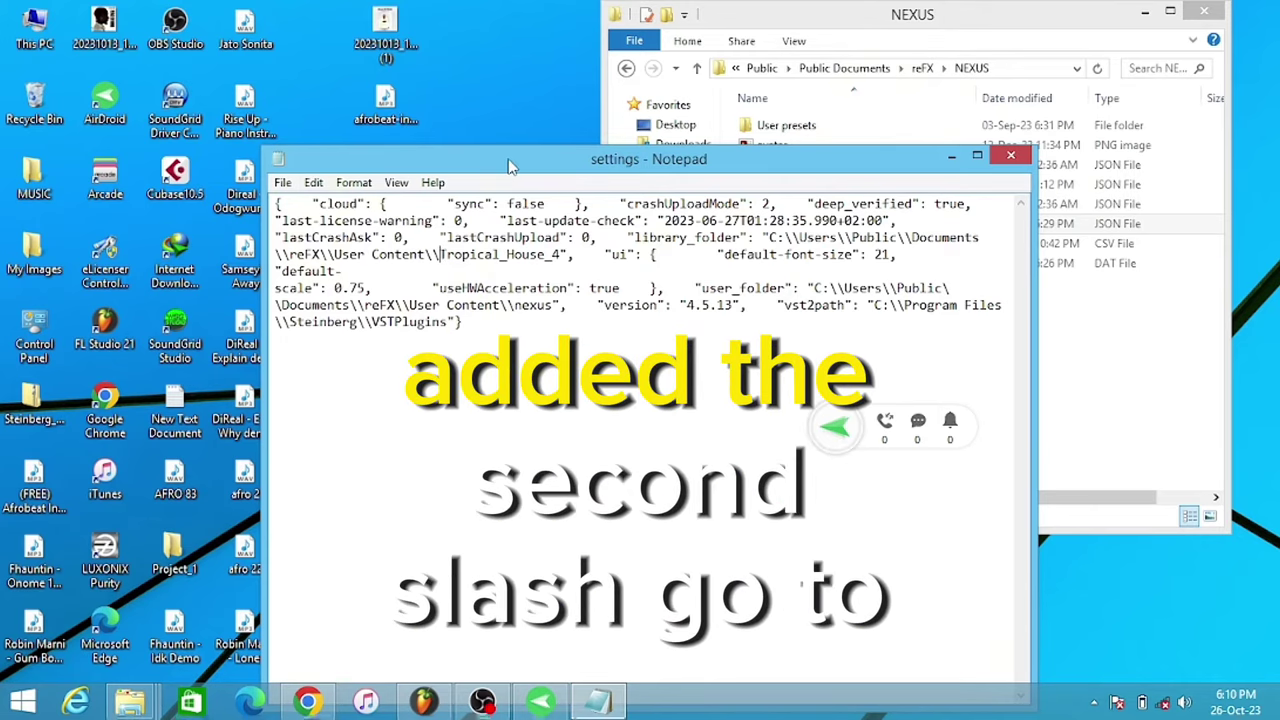
Step: Save the edited Nexus settings file from Notepad's File menu
left_click_drag(507, 166, 618, 166)
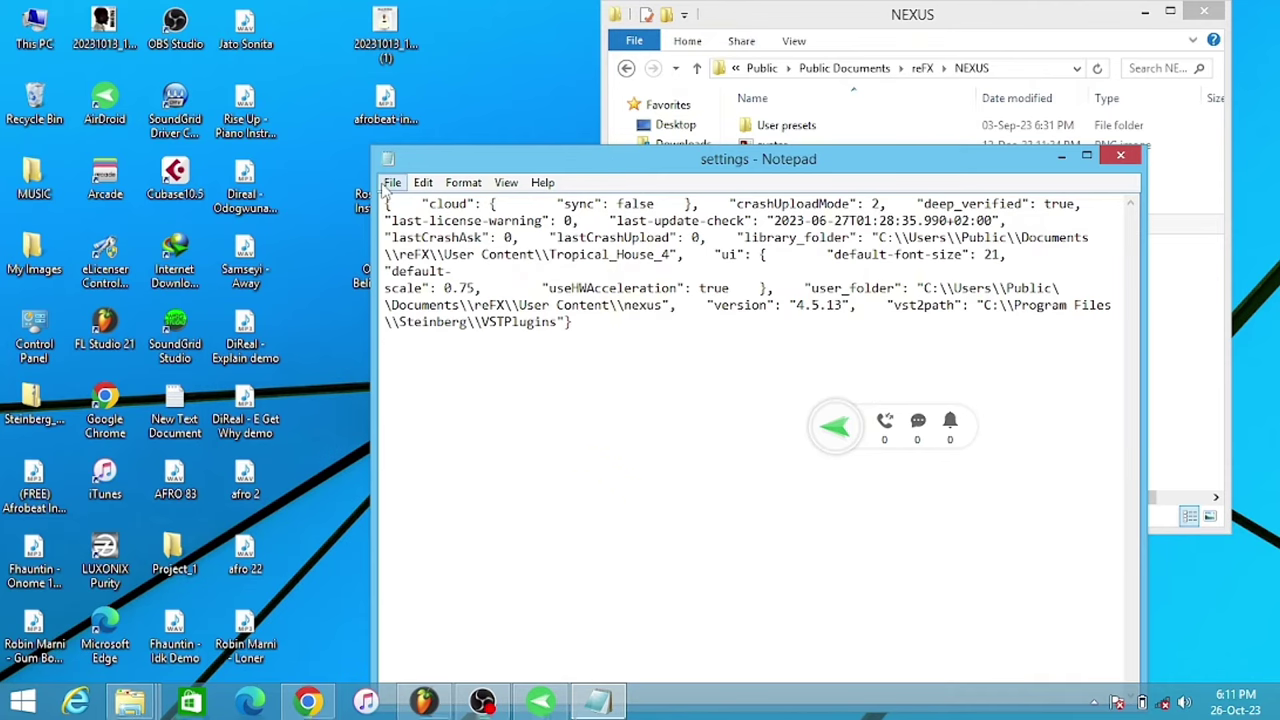
left_click(390, 184)
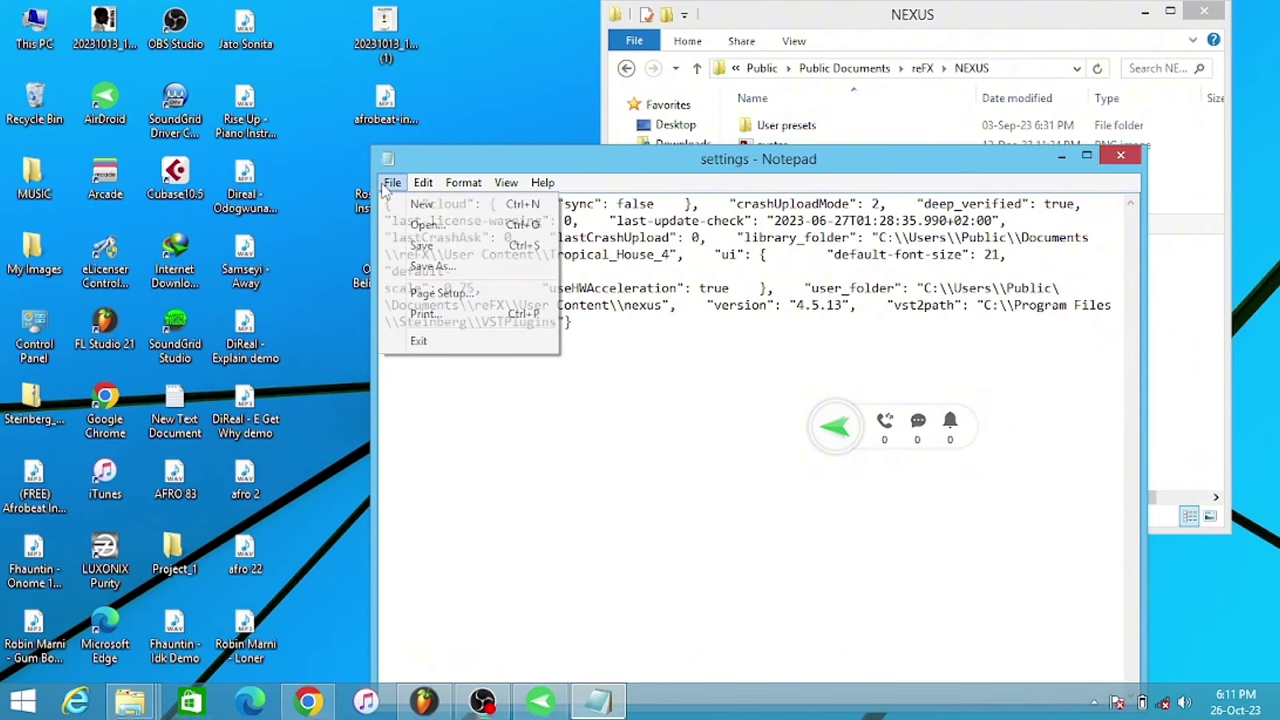
left_click(421, 246)
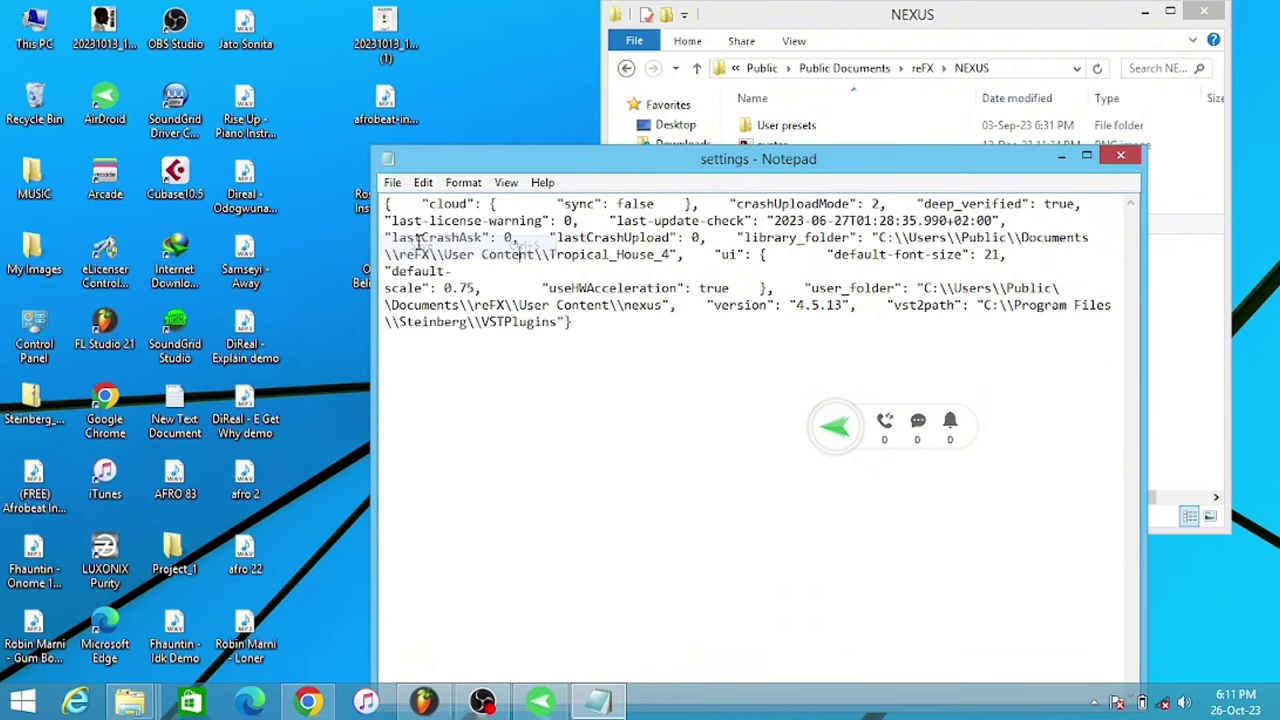
Step: In FL Studio, close the Nexus window and delete the old Nexus channel
left_click(424, 703)
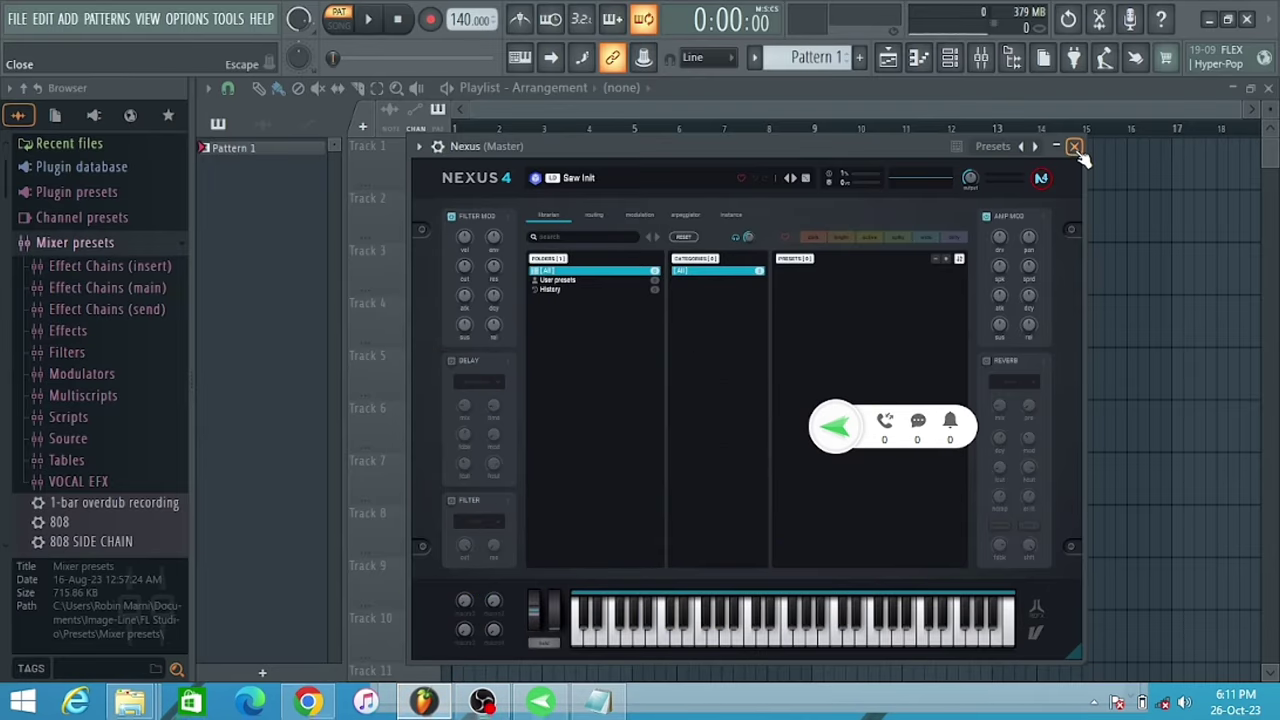
left_click(1074, 147)
right_click(630, 194)
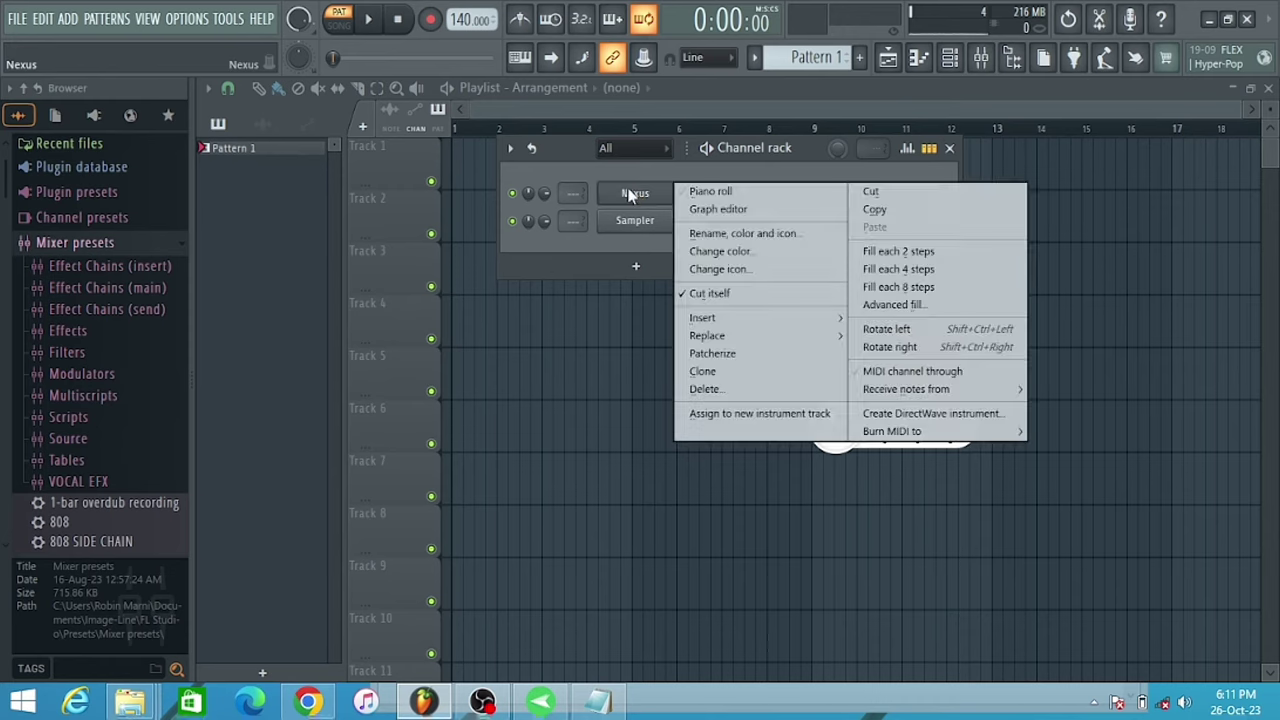
left_click(700, 389)
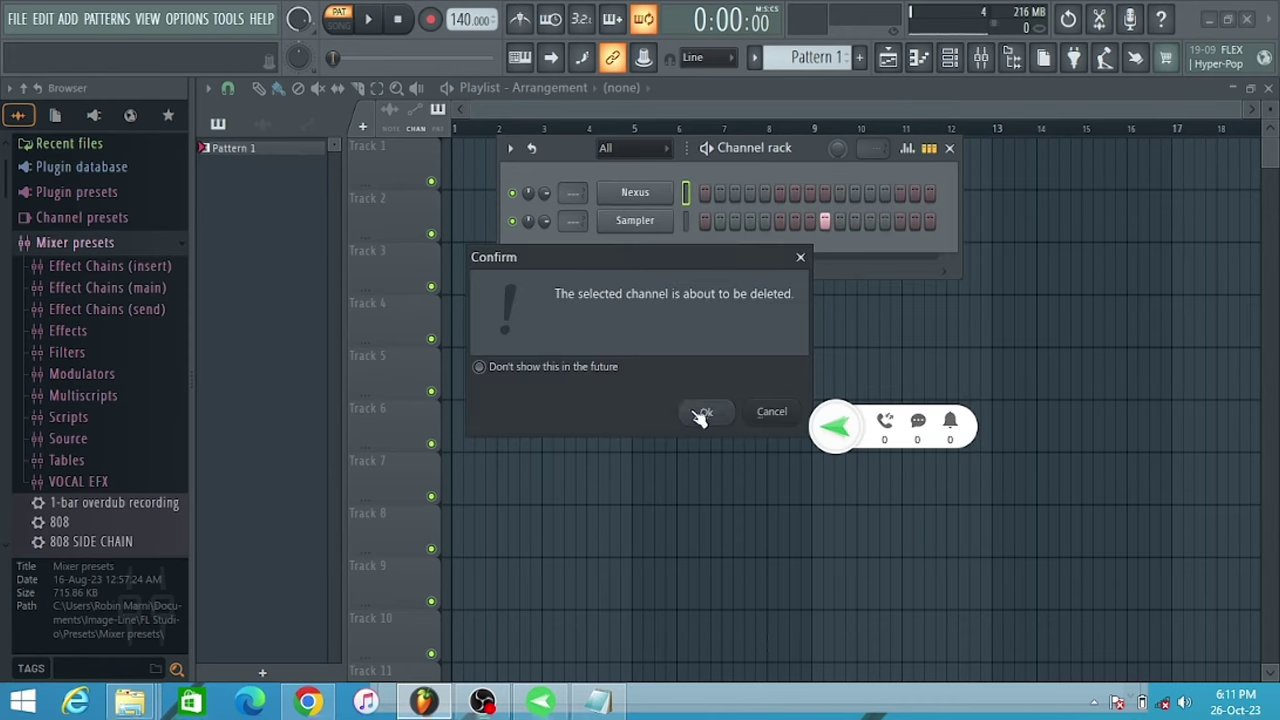
left_click(700, 416)
Step: Insert a new Nexus on the Sampler channel and load the Plucked preset Hold Me
right_click(668, 193)
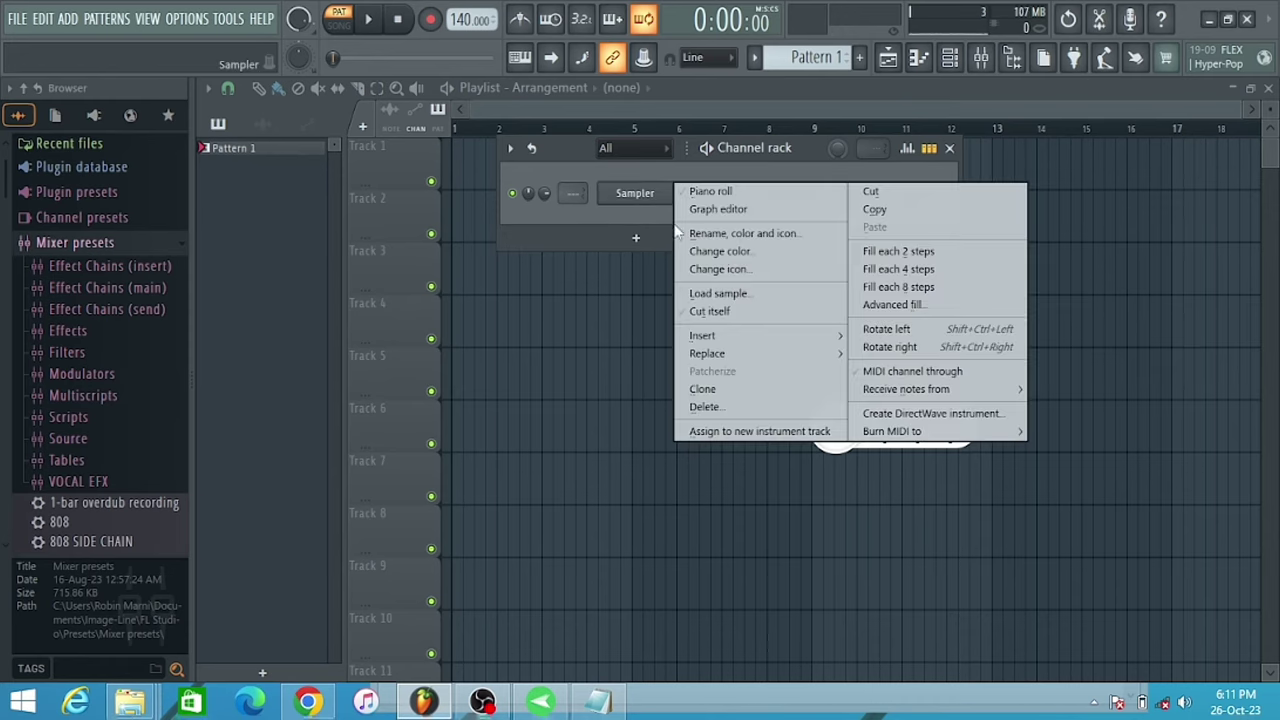
left_click(700, 335)
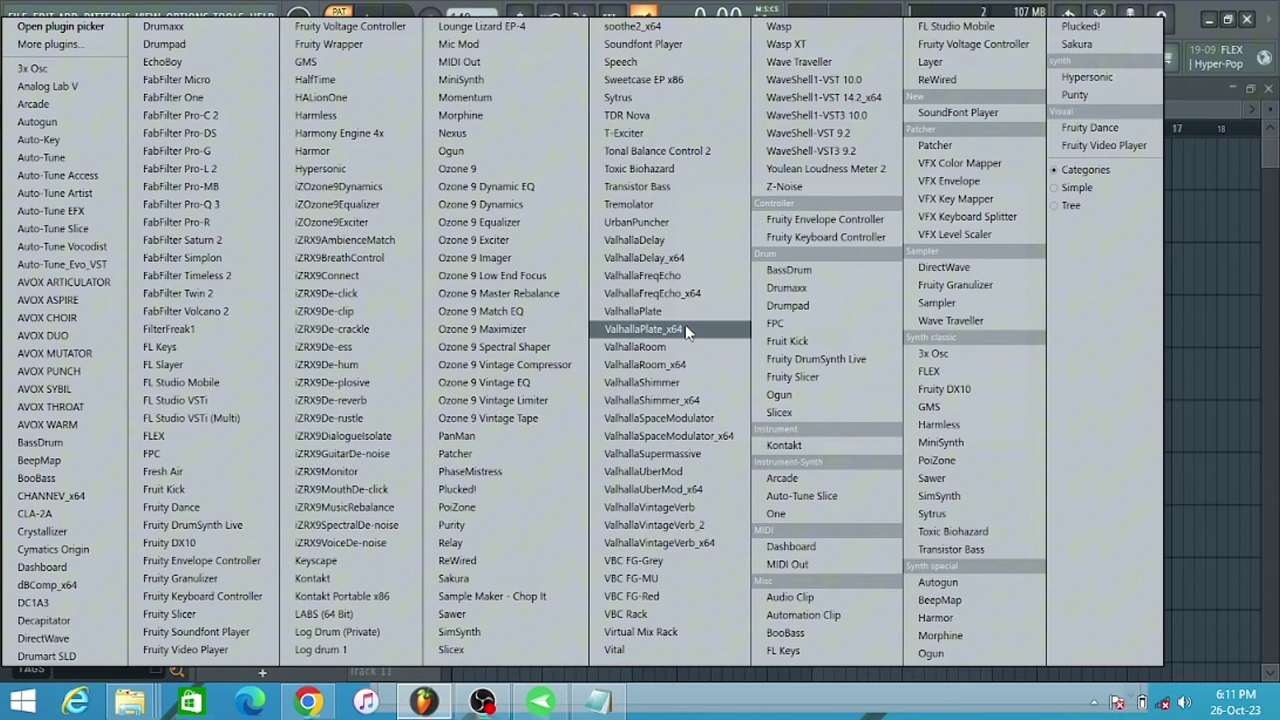
left_click(520, 141)
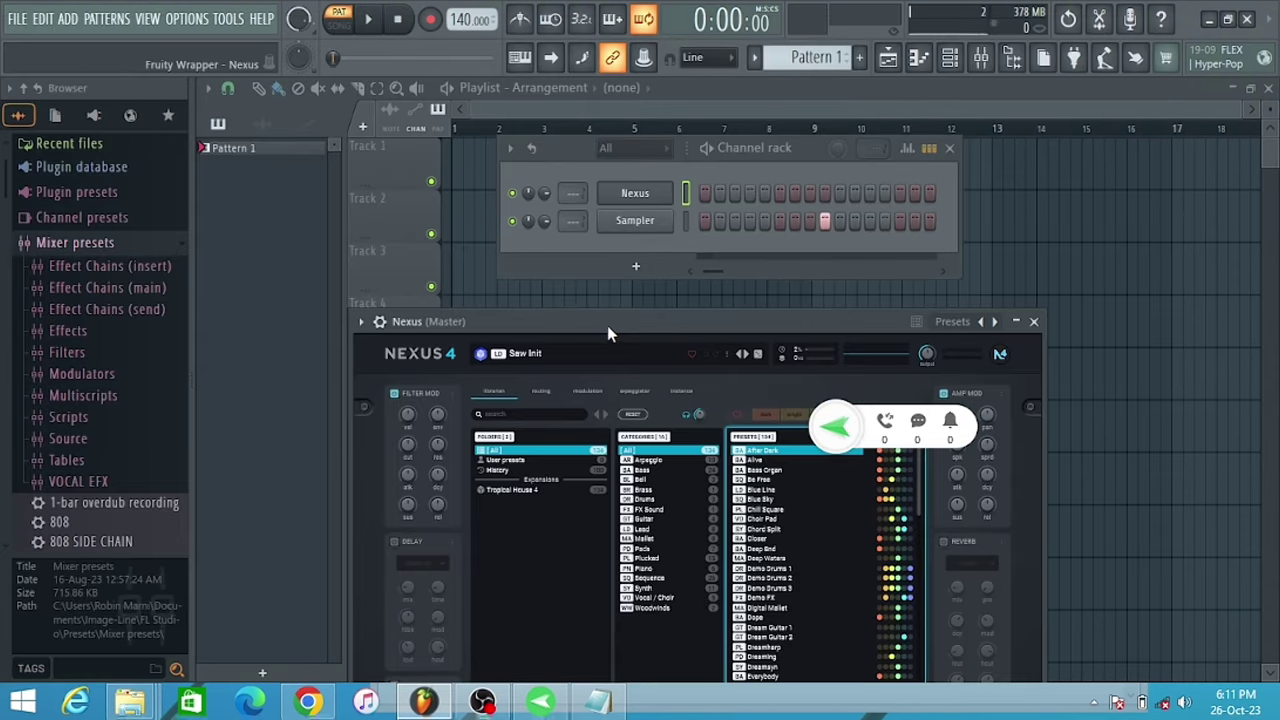
left_click_drag(607, 325, 566, 146)
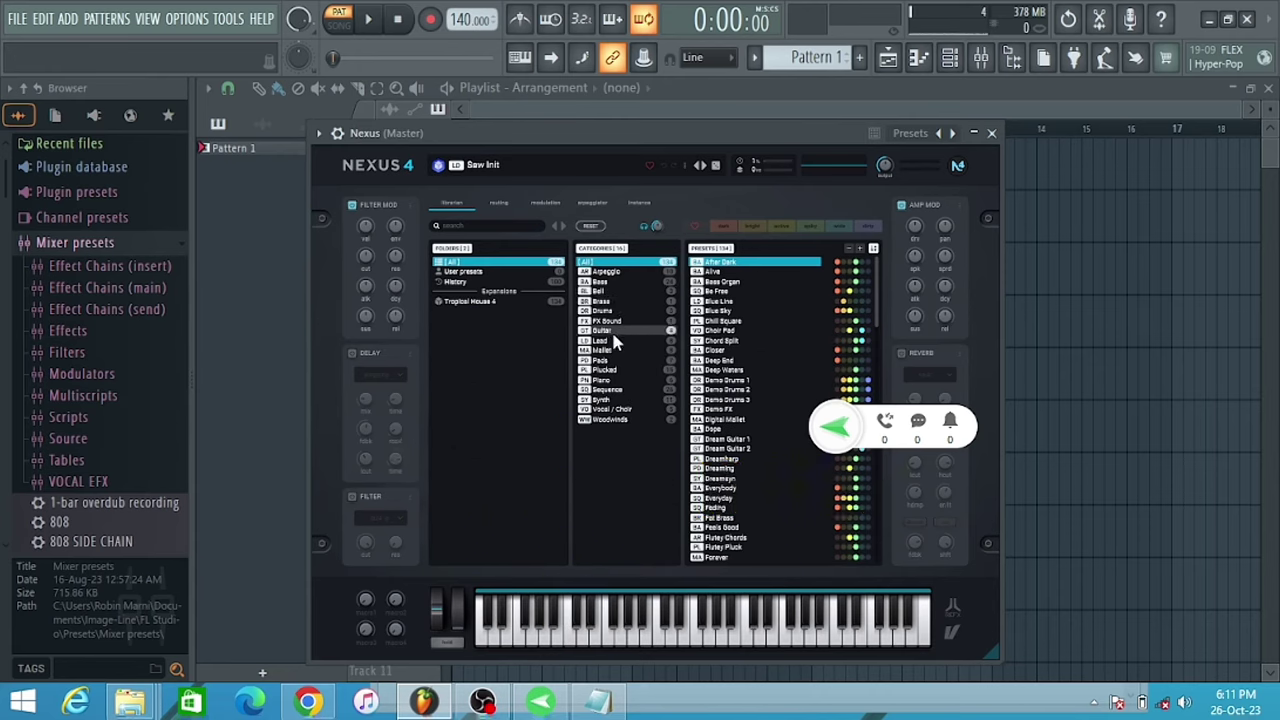
left_click(605, 370)
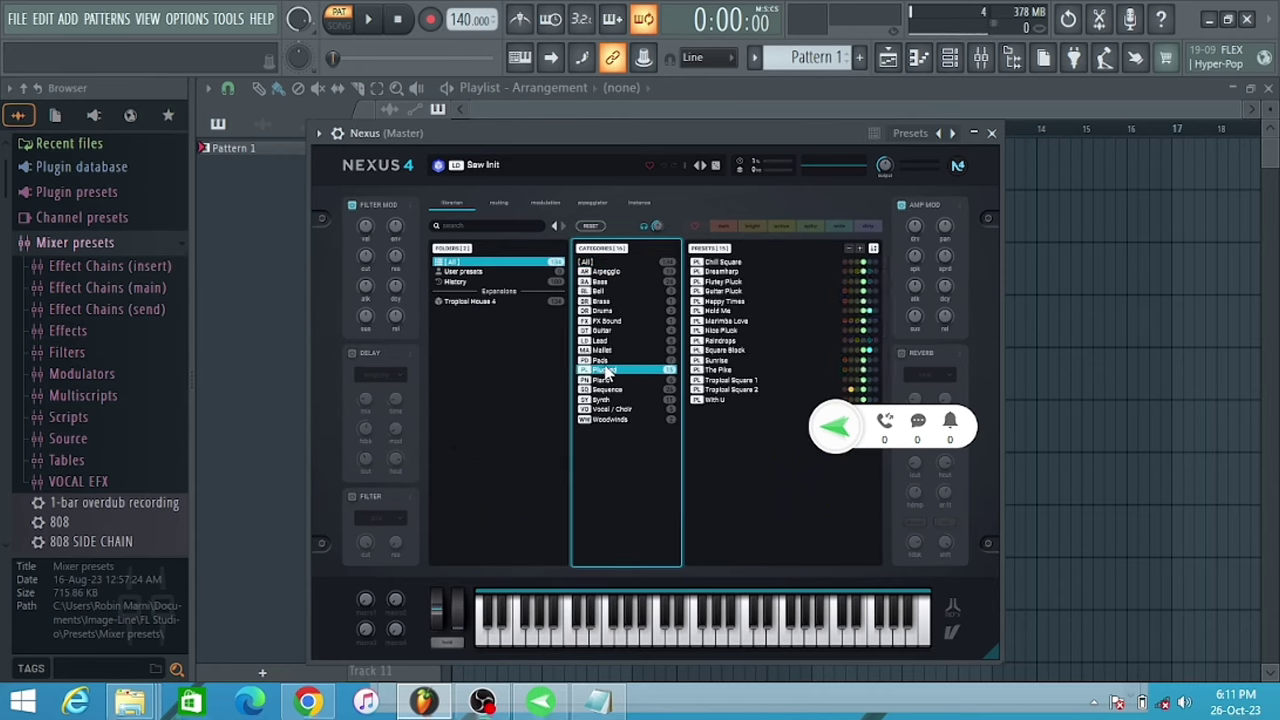
left_click(714, 312)
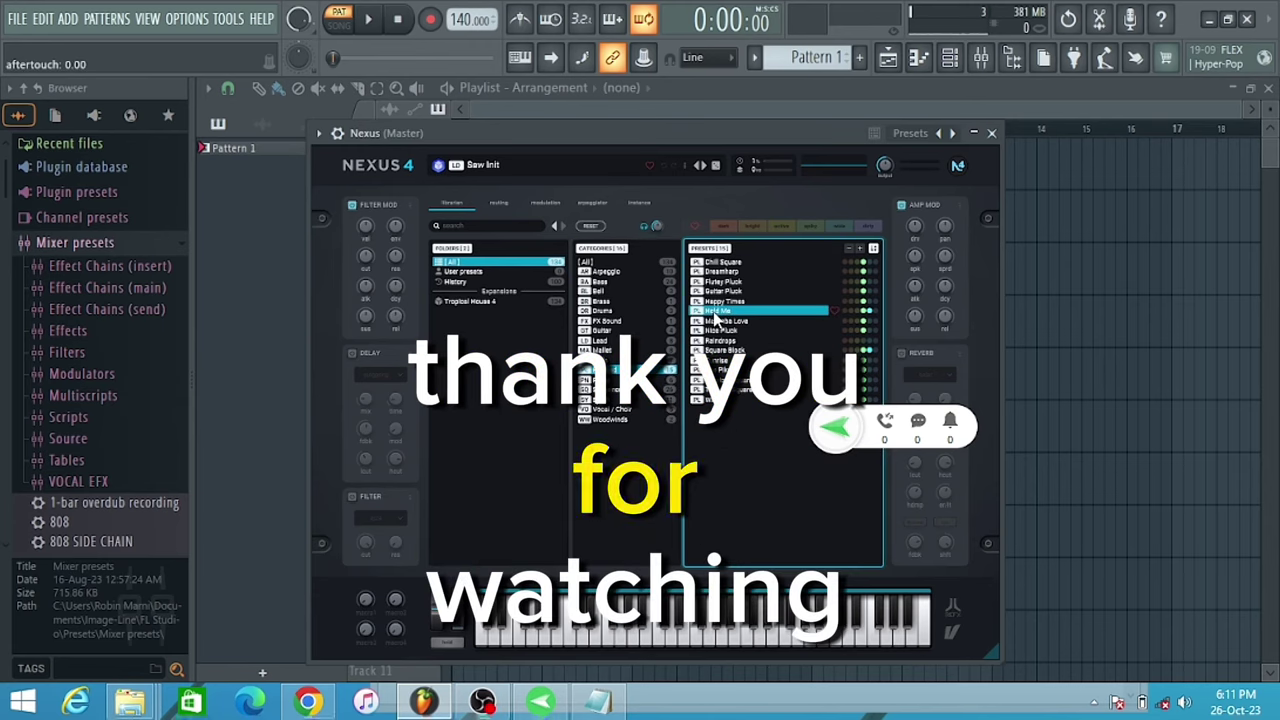